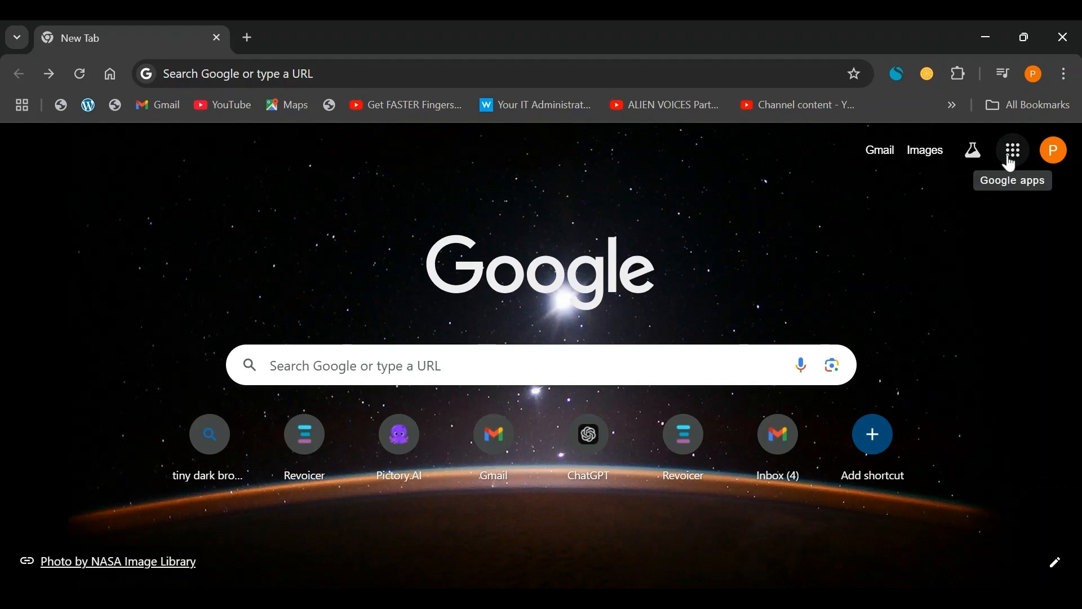
- Open Google Sheets from the Google apps and create a new spreadsheet from the Monthly budget template
left_click(1012, 163)
scroll(951, 367, "down", 6)
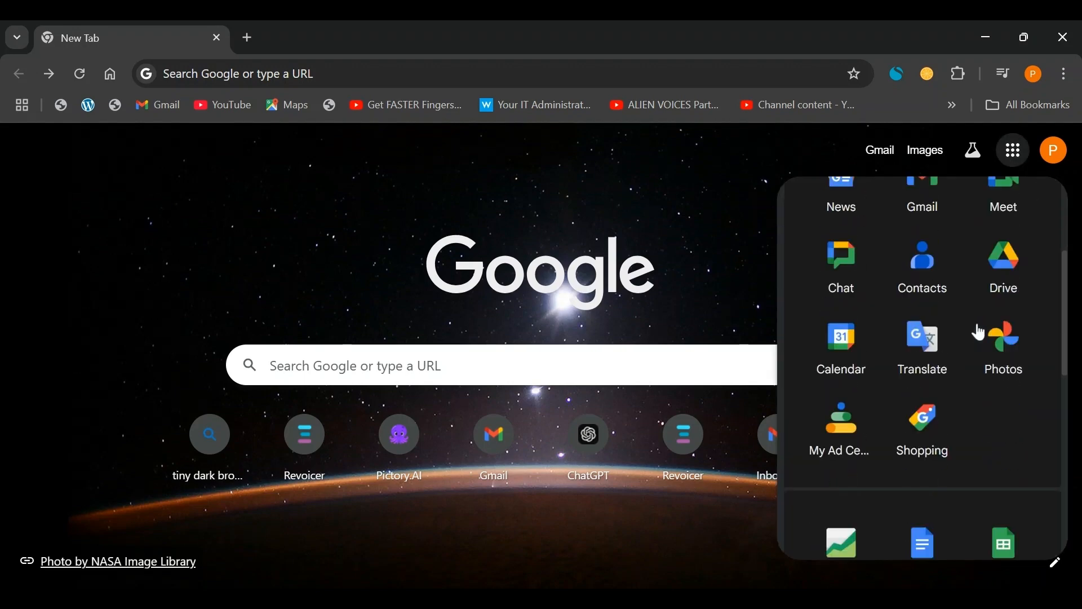
left_click(990, 339)
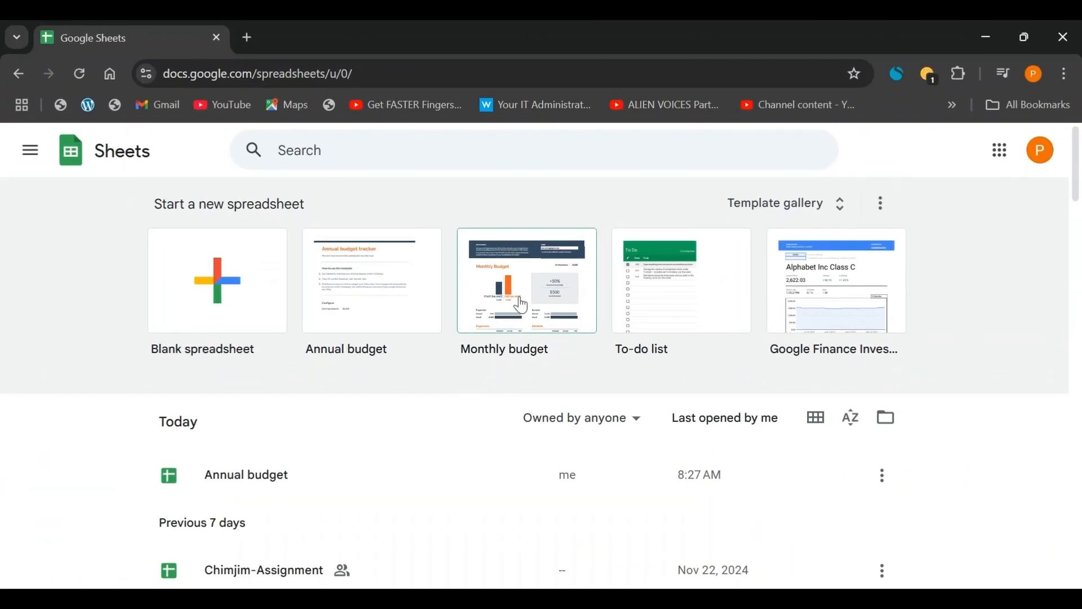
left_click(521, 305)
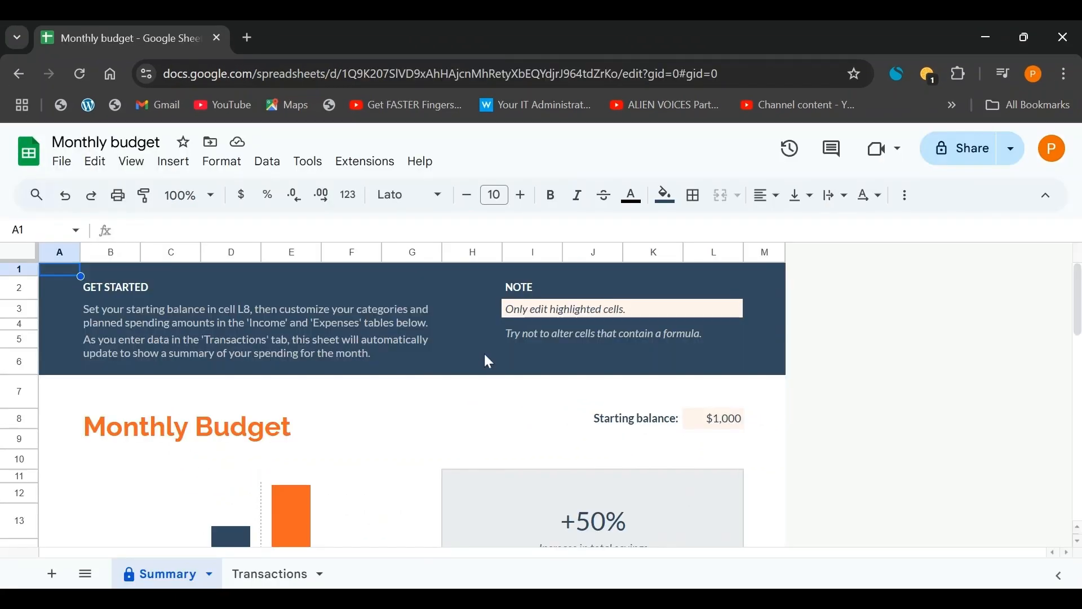
- Look through the Summary sheet of the template and rename the spreadsheet as "Monthly budget Sample To Copy"
scroll(485, 355, "down", 2)
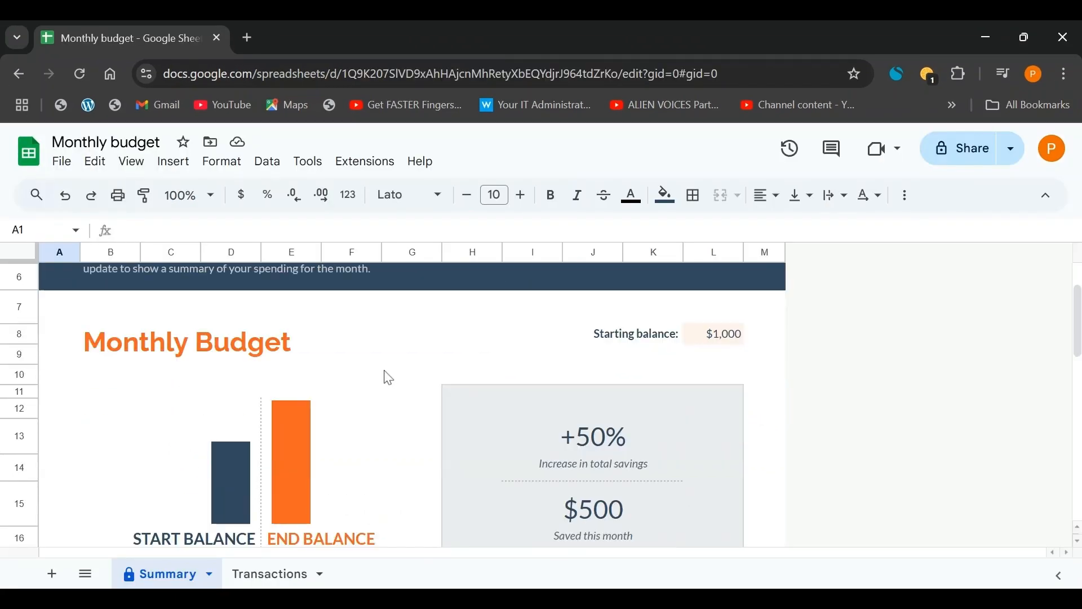
scroll(387, 367, "down", 6)
scroll(157, 370, "up", 3)
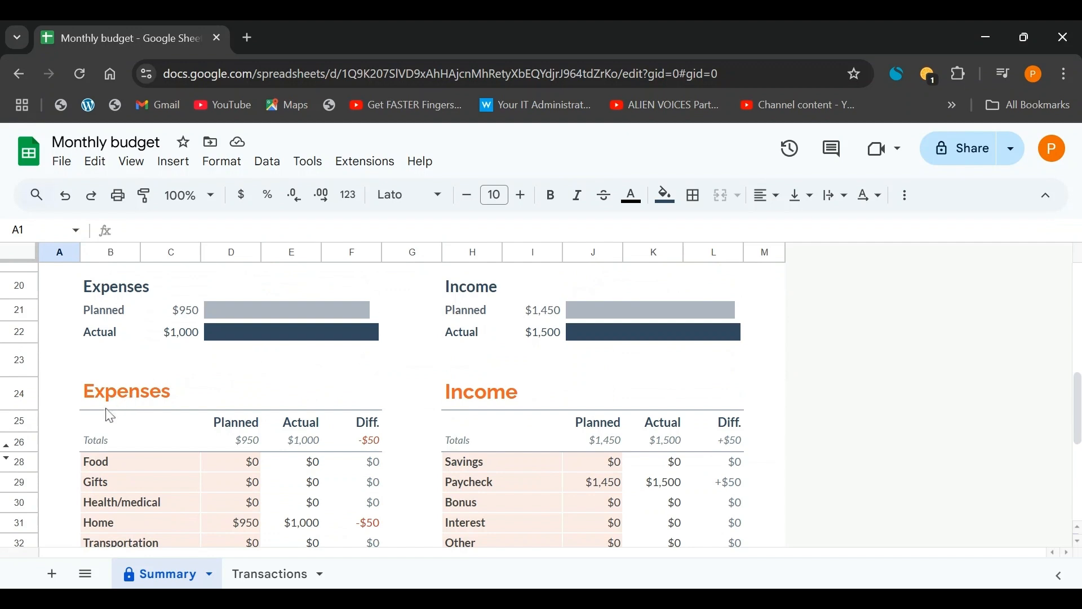
scroll(463, 398, "down", 1)
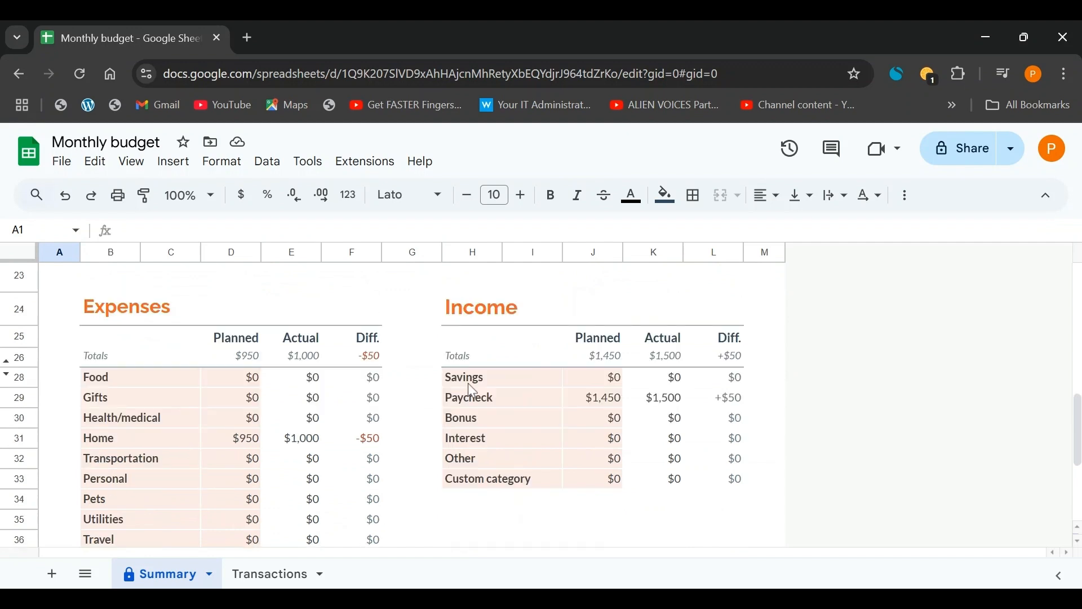
scroll(478, 372, "up", 7)
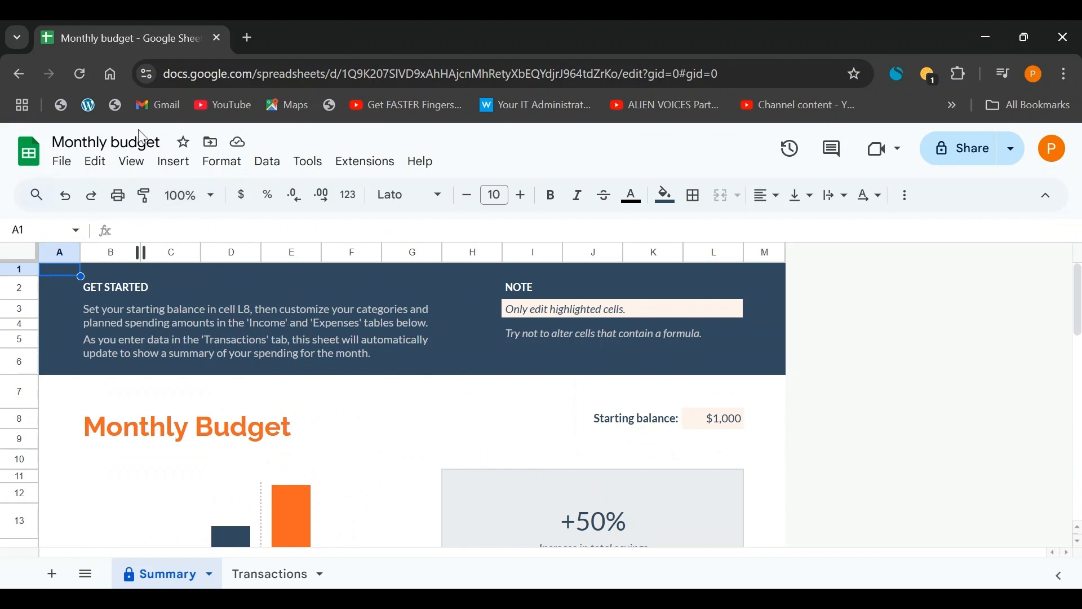
left_click(166, 143)
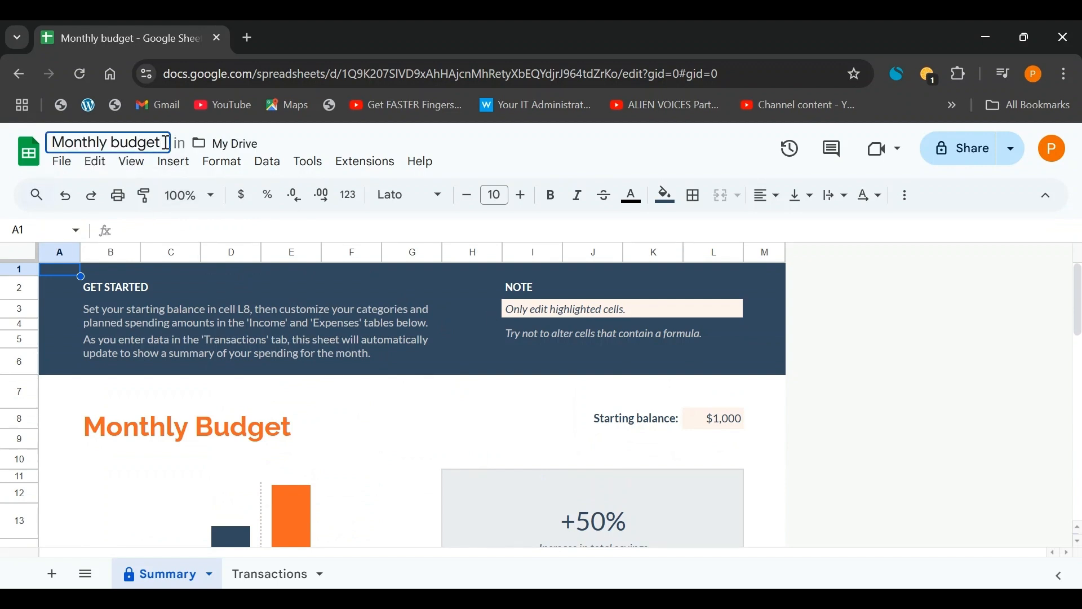
type("Sa")
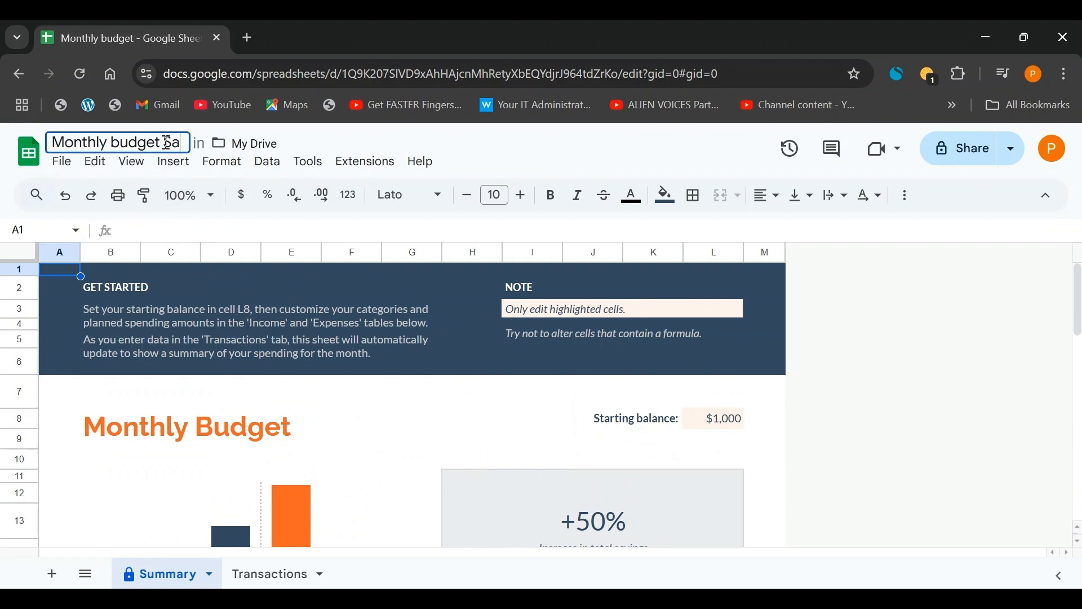
type("mple To Copy")
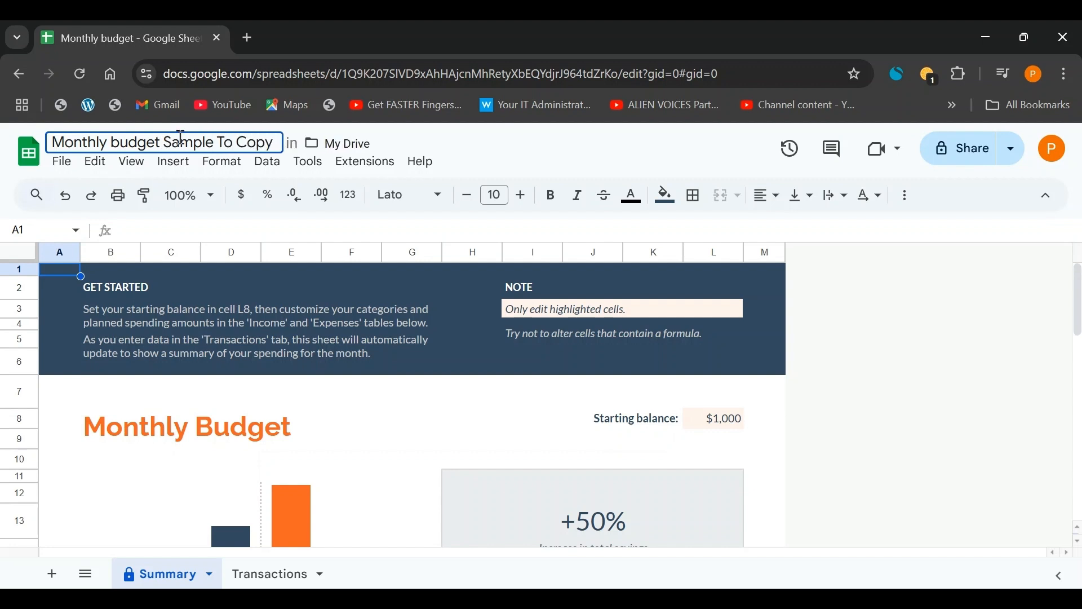
key("Return")
left_click(63, 164)
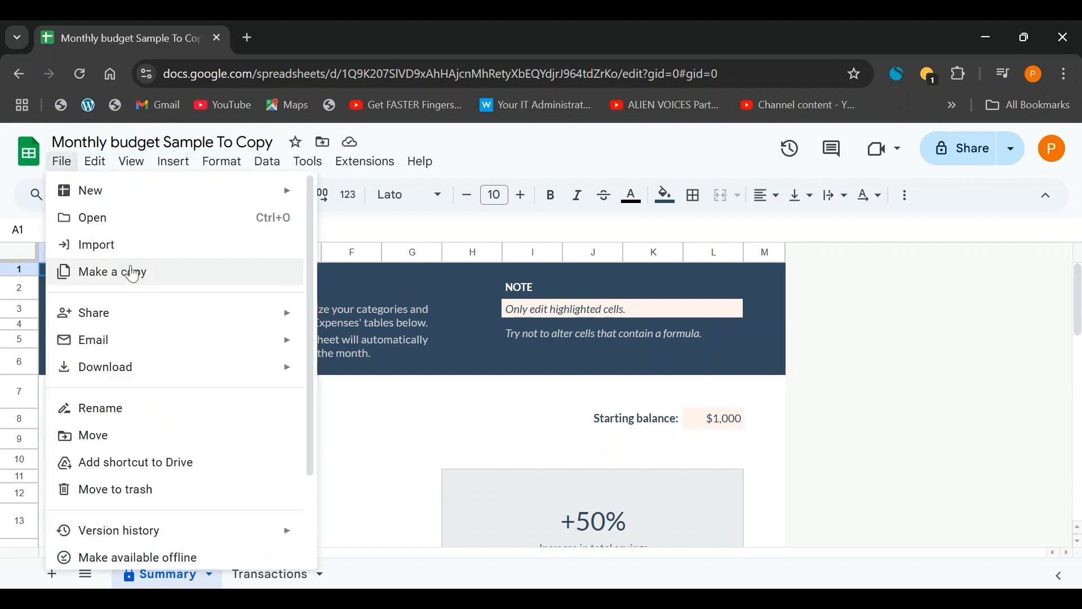
- Set the Starting balance in cell L8 of the Summary sheet to $0
left_click(714, 419)
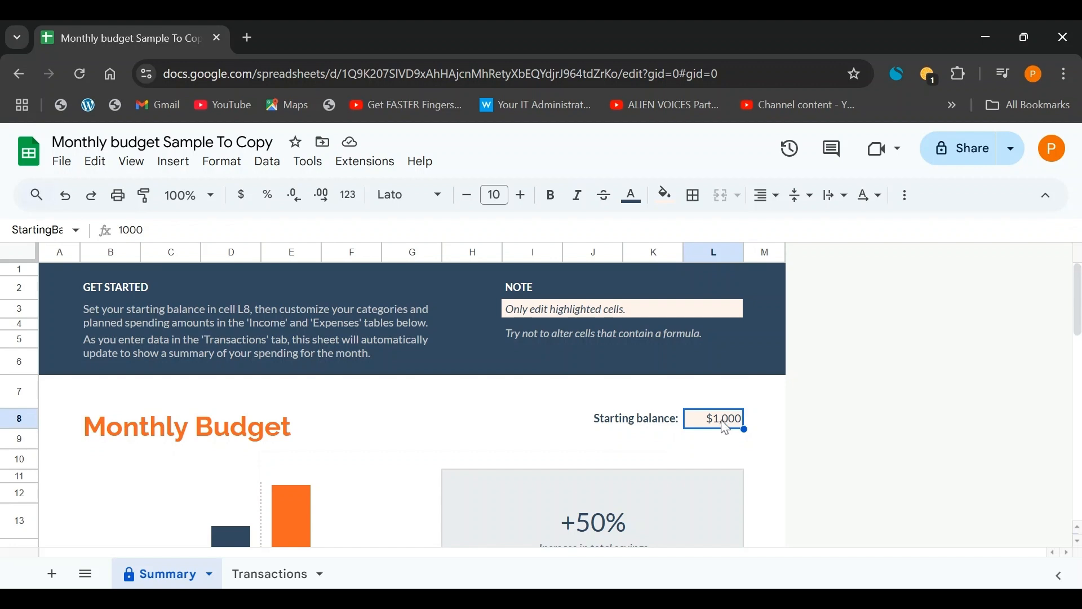
type("0")
key("BackSpace")
type("$0")
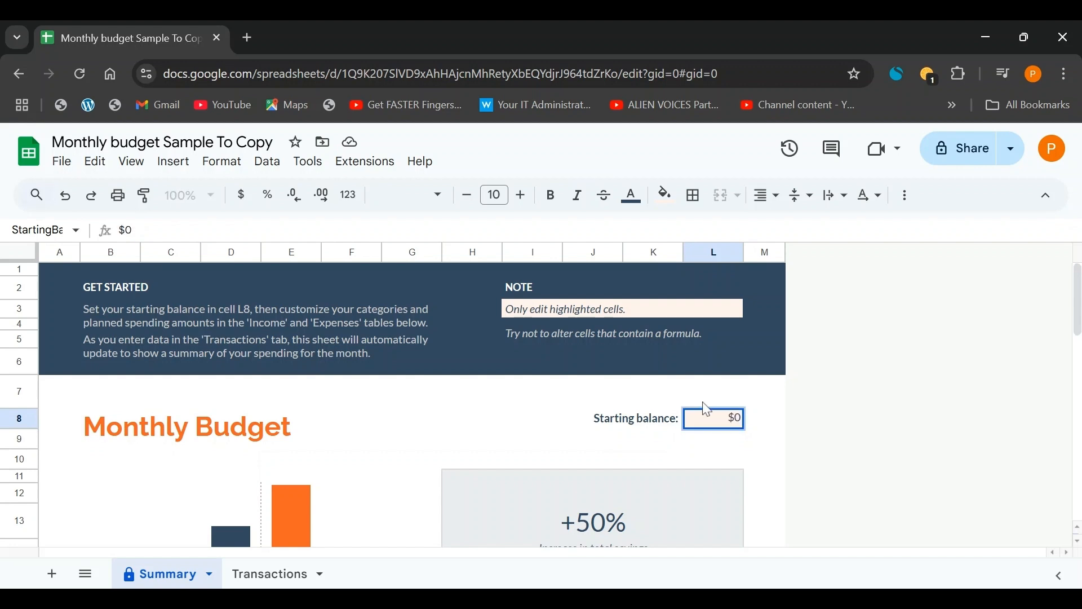
- Set the planned amounts for the Home expense and the Paycheck income on the Summary sheet to $0
scroll(646, 396, "down", 6)
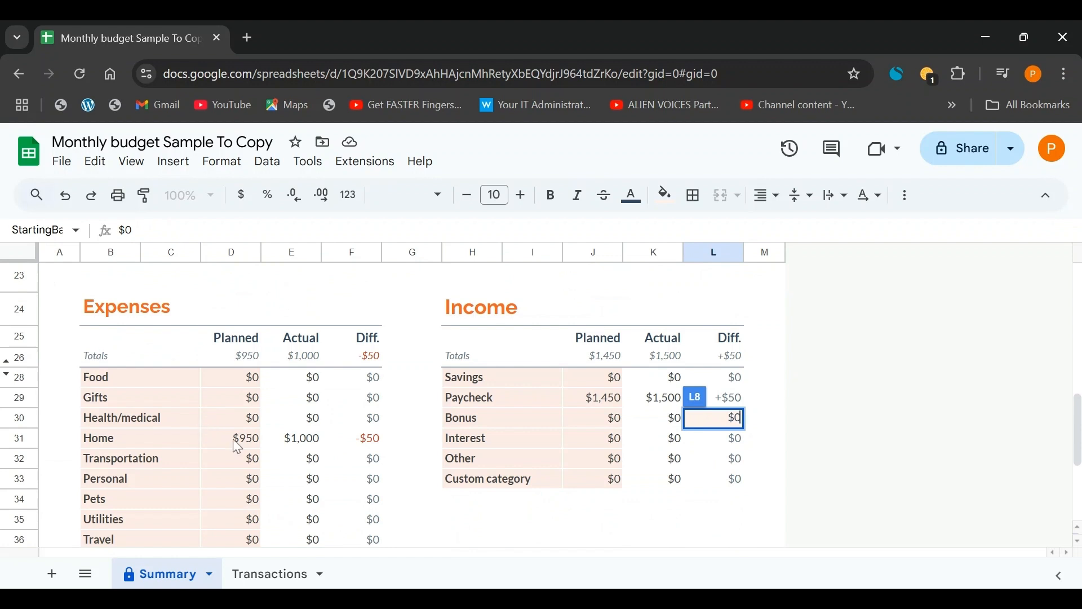
left_click(241, 446)
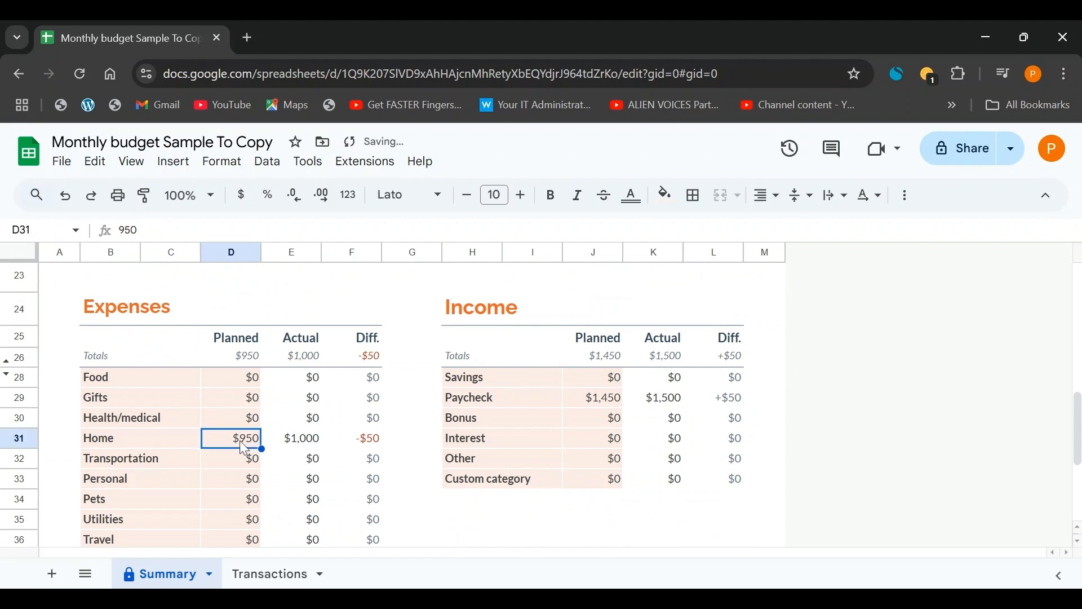
type("$0")
left_click(598, 400)
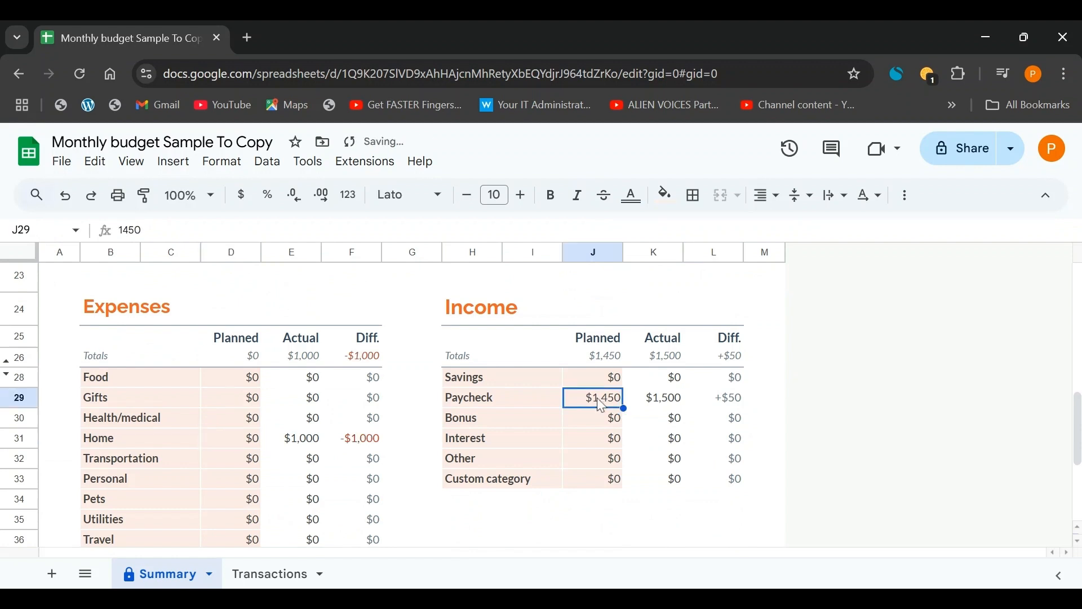
type("$0")
- Clear the sample Rent and Paycheck entries from row 5 of the Transactions sheet
scroll(448, 471, "down", 4)
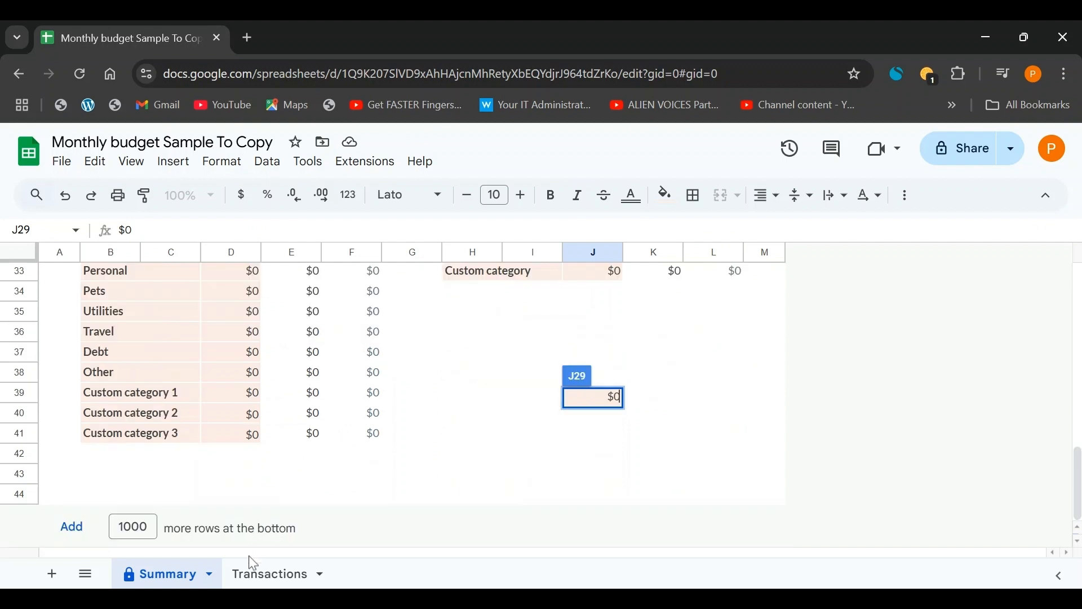
left_click(265, 575)
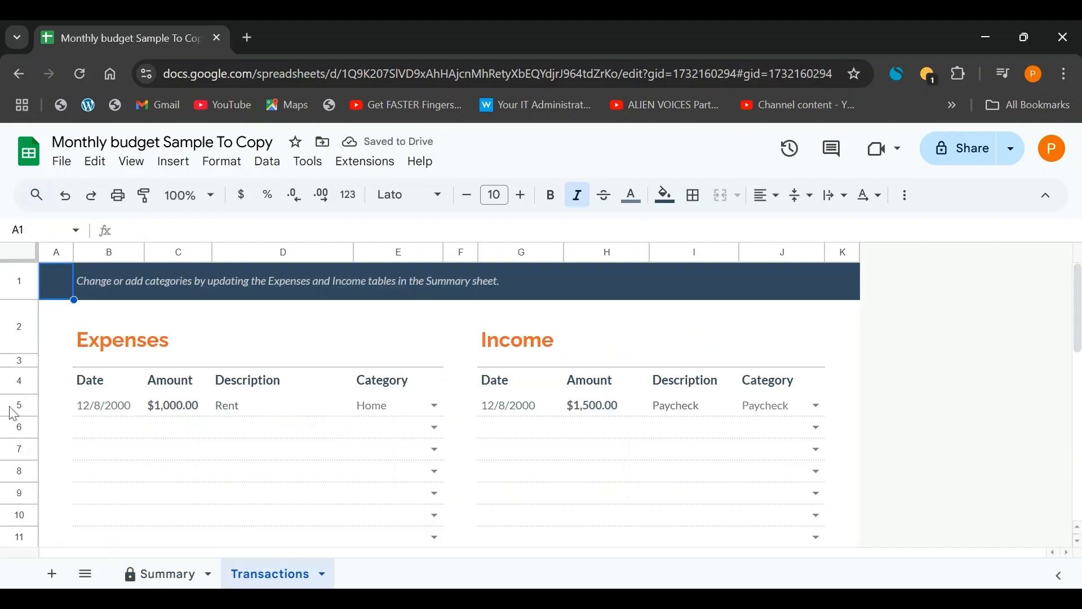
left_click(13, 411)
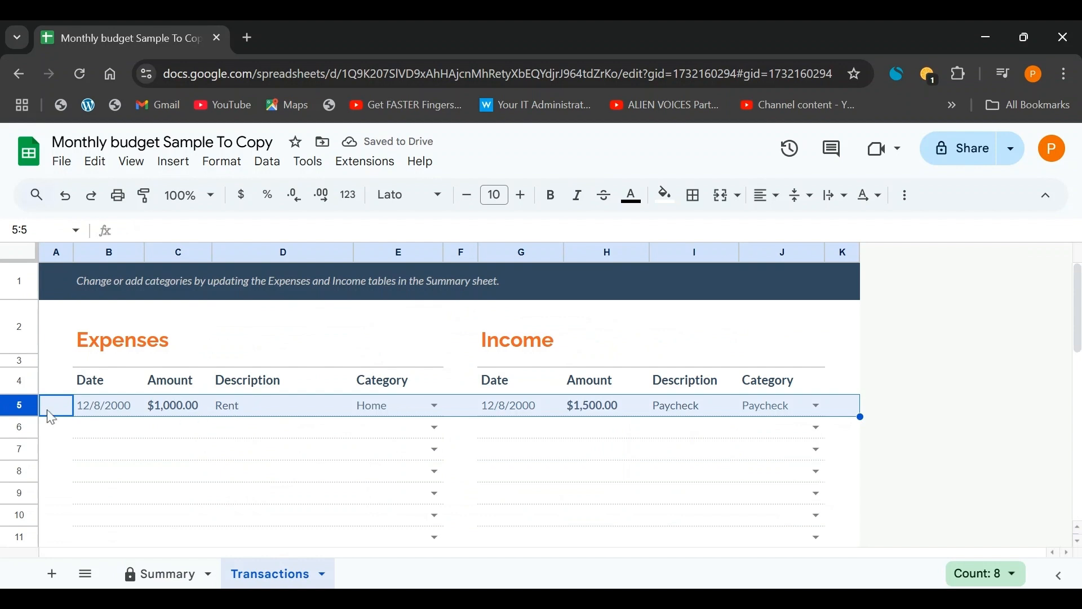
right_click(22, 411)
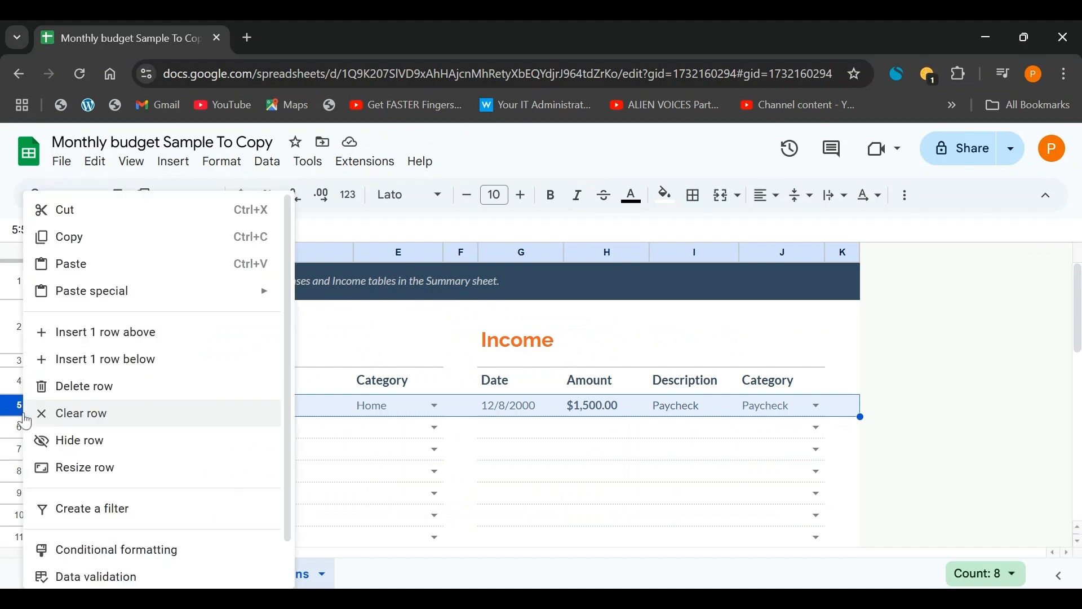
left_click(60, 415)
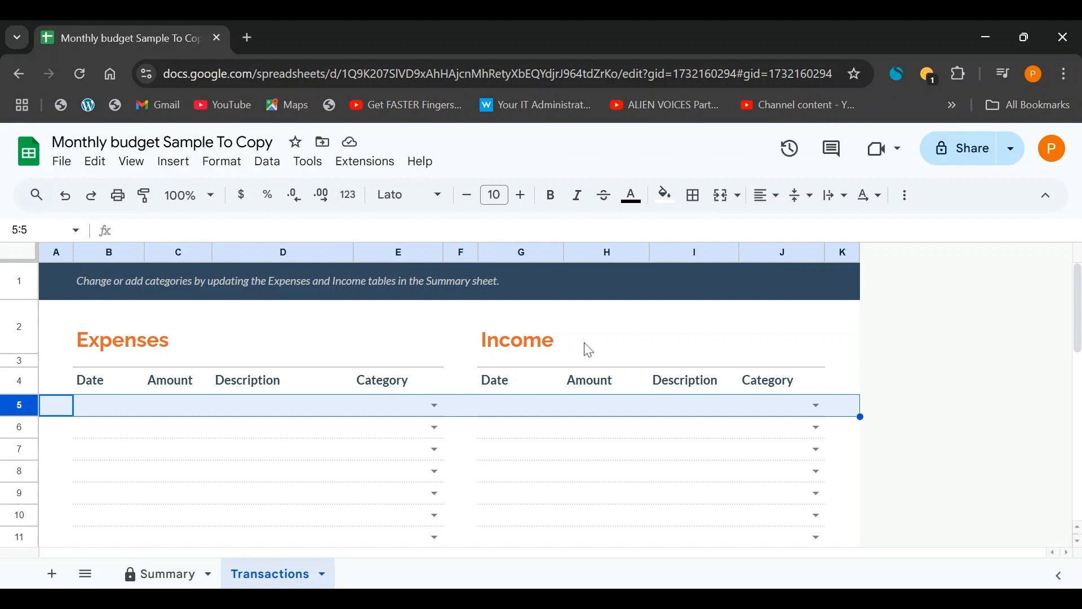
- Add 1000 more rows at the bottom of the Transactions sheet
scroll(323, 371, "down", 9)
scroll(325, 376, "down", 1)
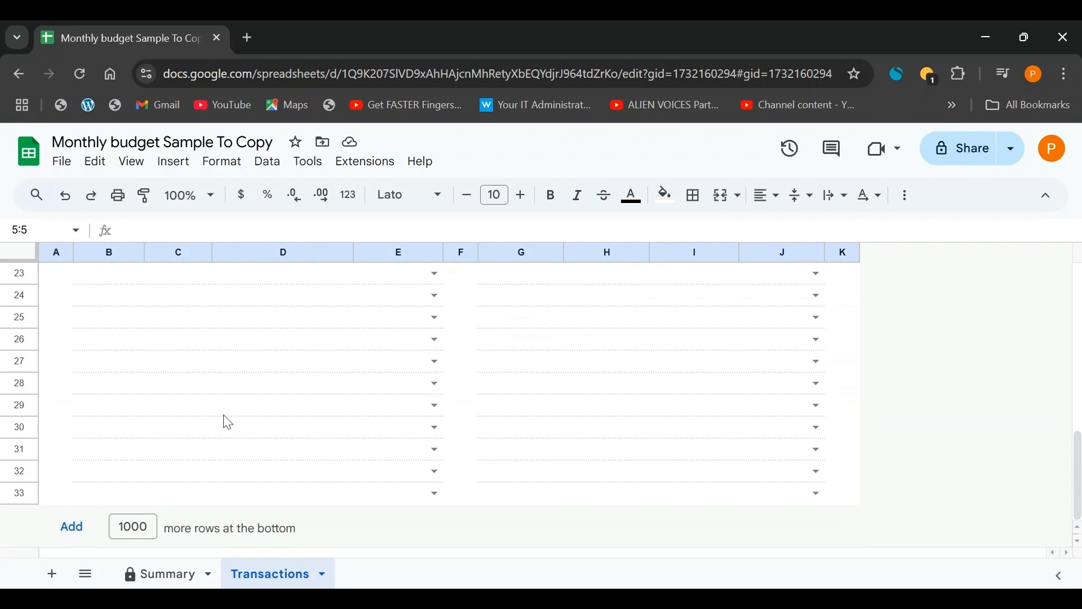
scroll(228, 420, "up", 10)
scroll(231, 420, "down", 10)
left_click(70, 527)
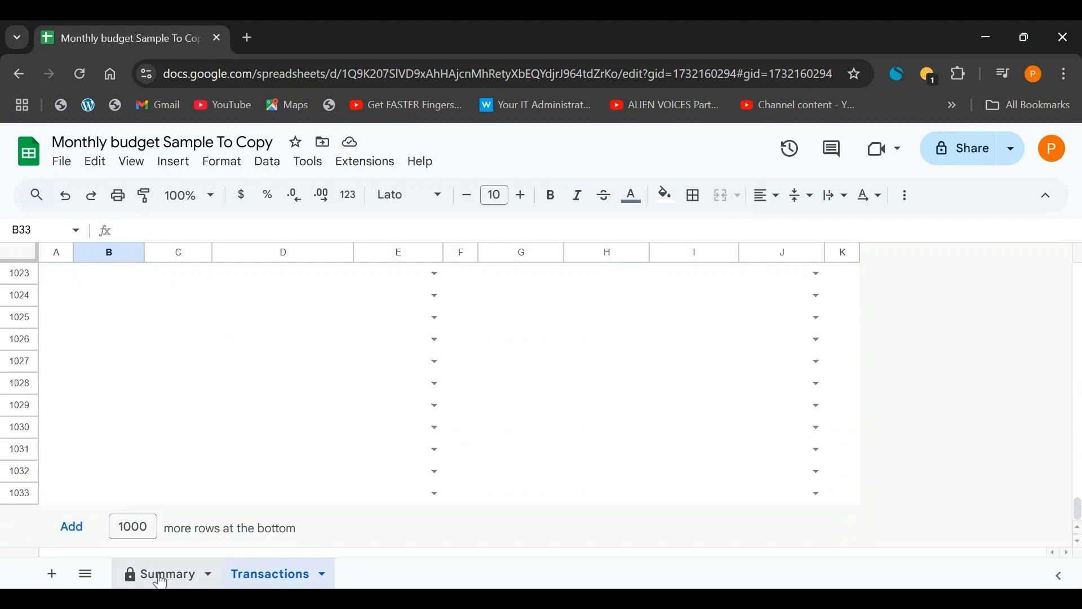
- Add 1000 more rows at the bottom of the Summary sheet, accepting the protected-range edit
left_click(160, 575)
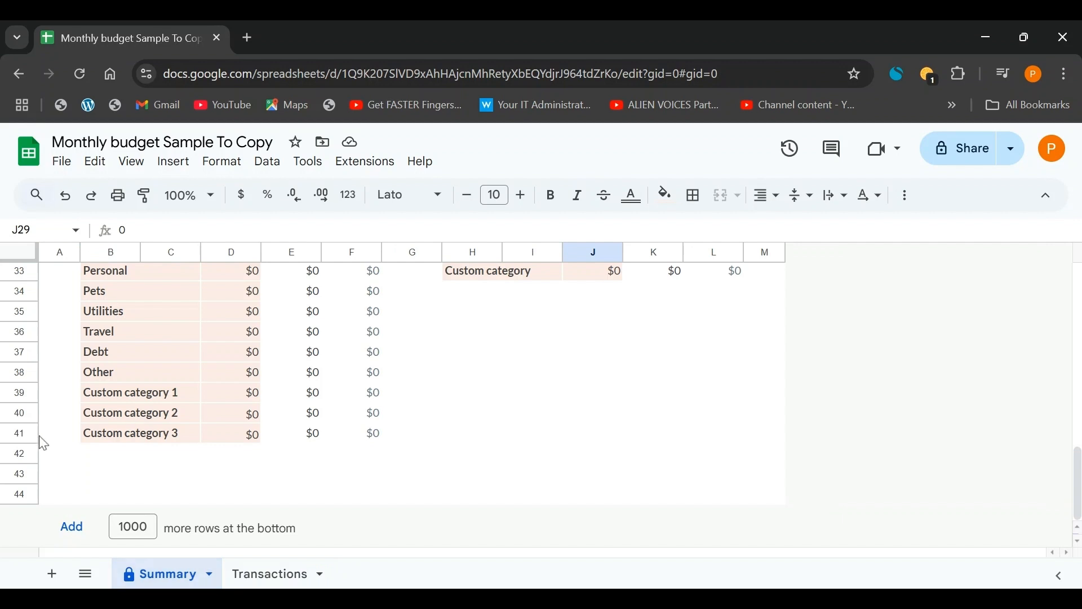
left_click(72, 527)
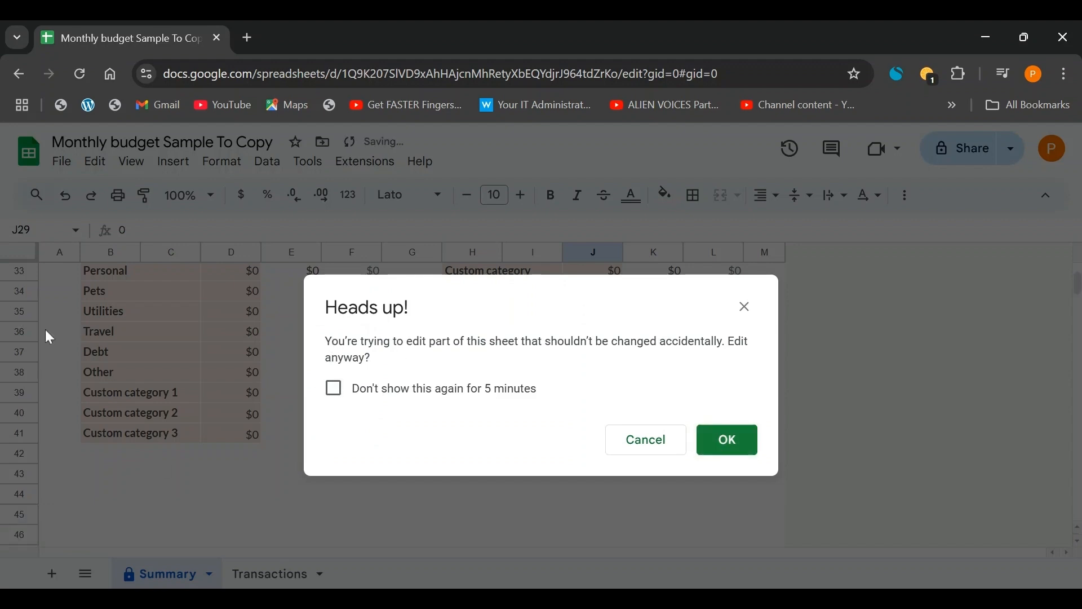
scroll(131, 440, "down", 2)
scroll(131, 437, "up", 2)
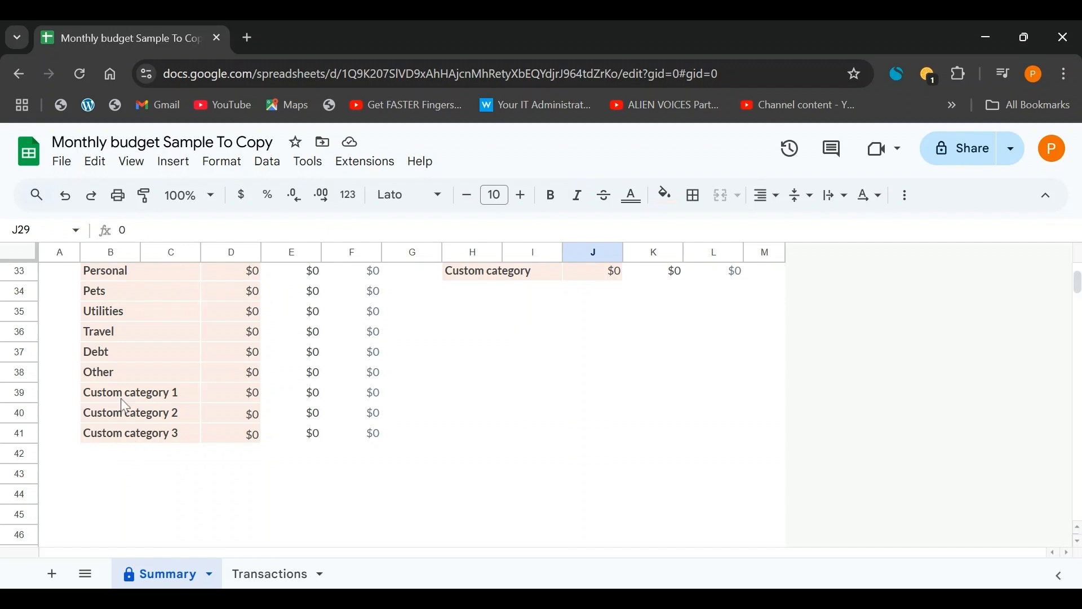
- Extend the Custom category 3 expense row (B41:F41) down through row 51, accepting the protected-range edit, and review the added categories
scroll(94, 491, "down", 4)
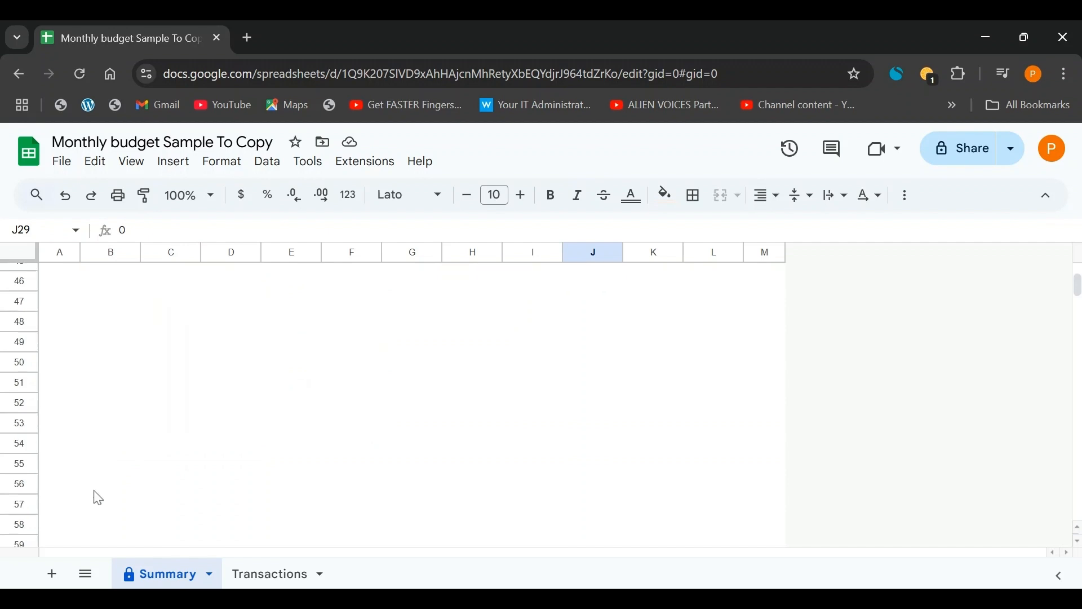
scroll(99, 497, "up", 4)
left_click(101, 439)
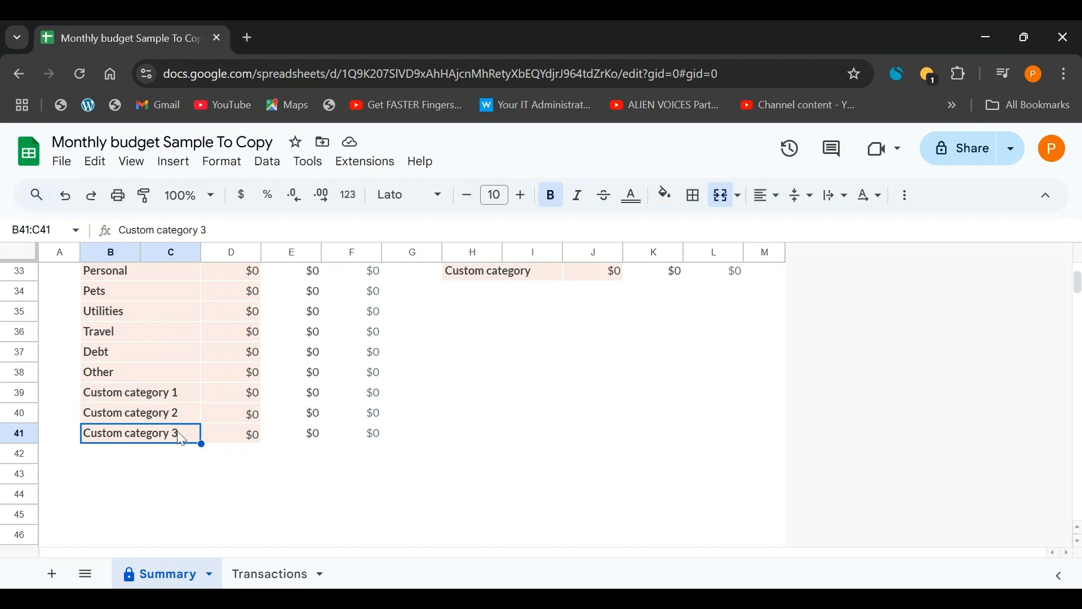
left_click_drag(186, 439, 357, 434)
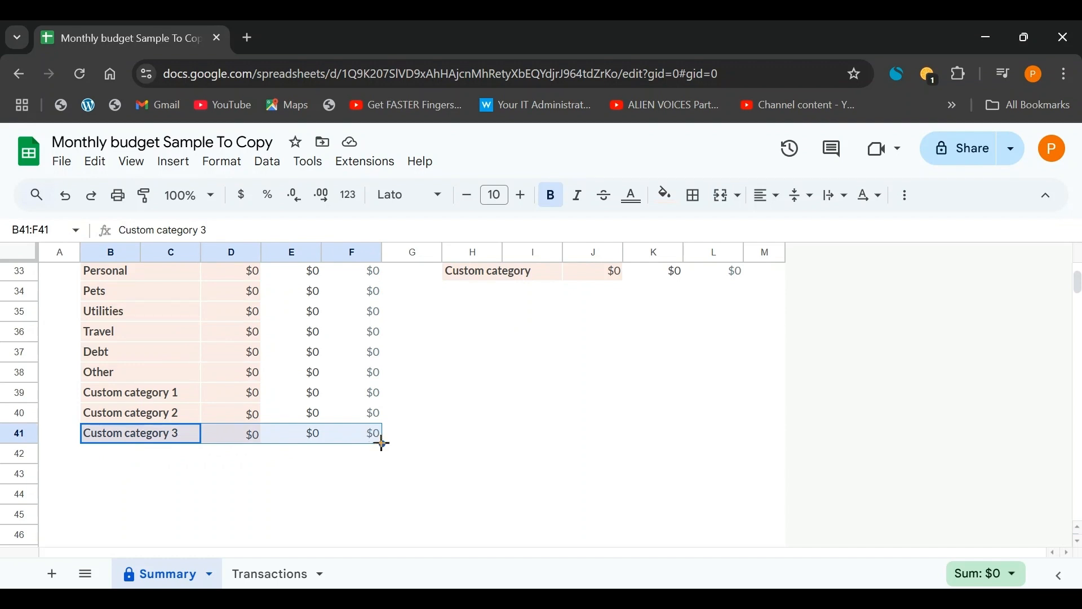
left_click_drag(382, 444, 382, 543)
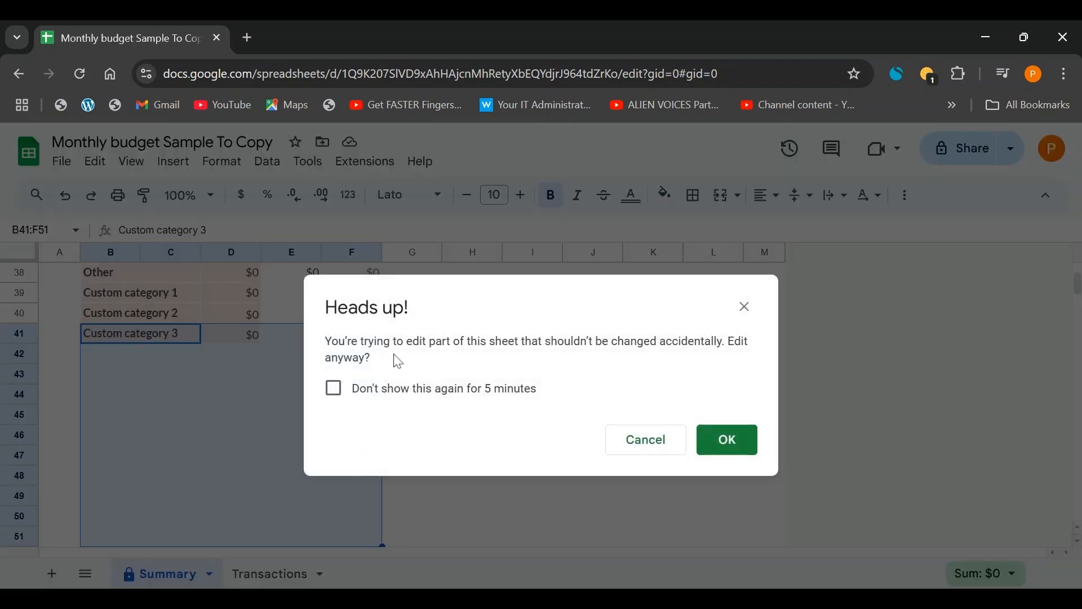
left_click(727, 441)
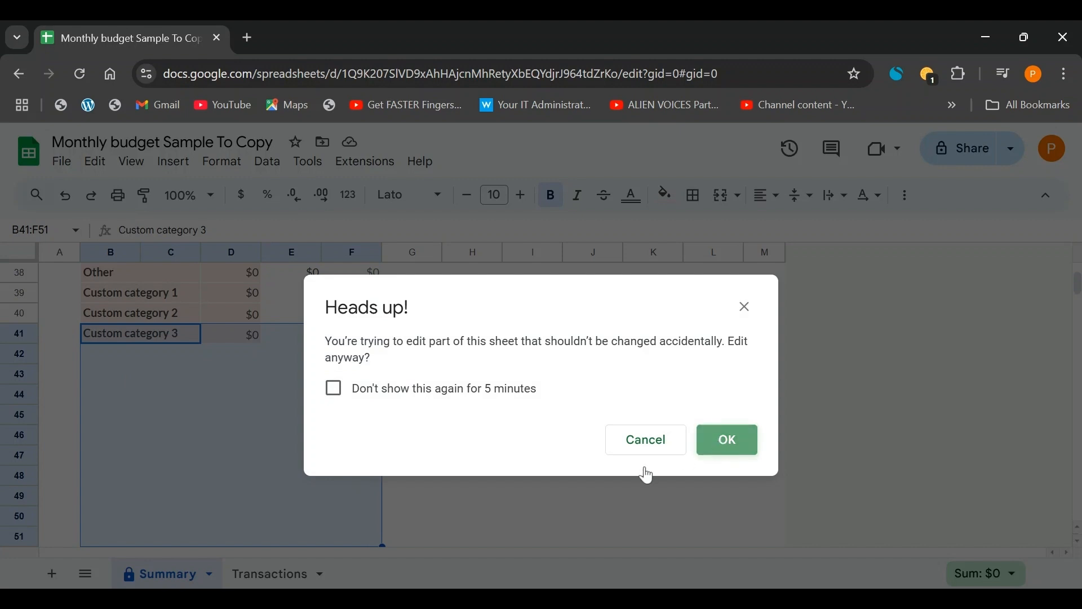
scroll(177, 386, "down", 2)
scroll(174, 377, "up", 2)
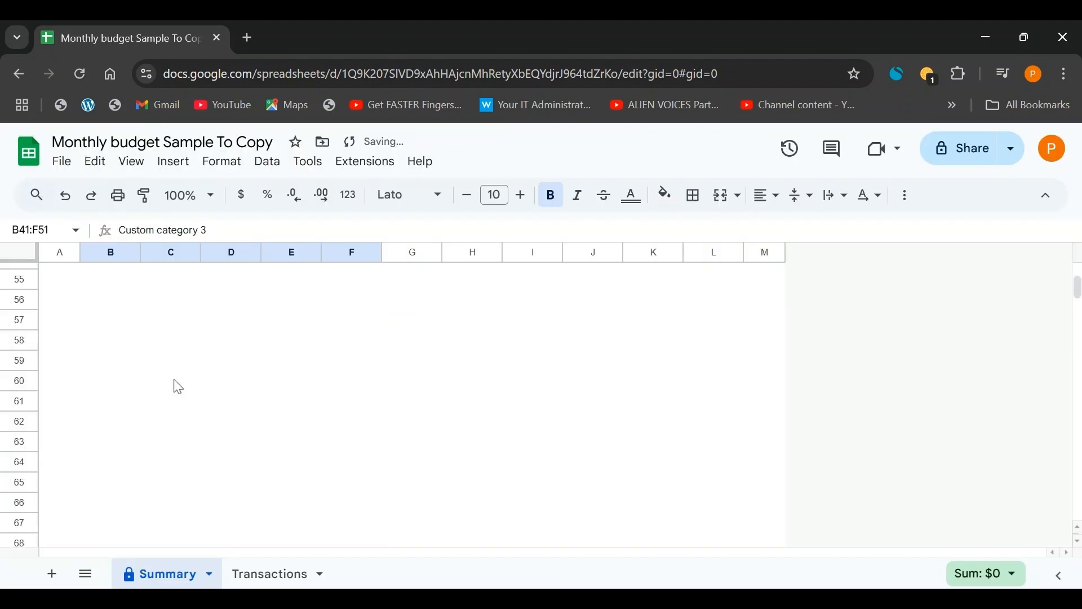
left_click(128, 313)
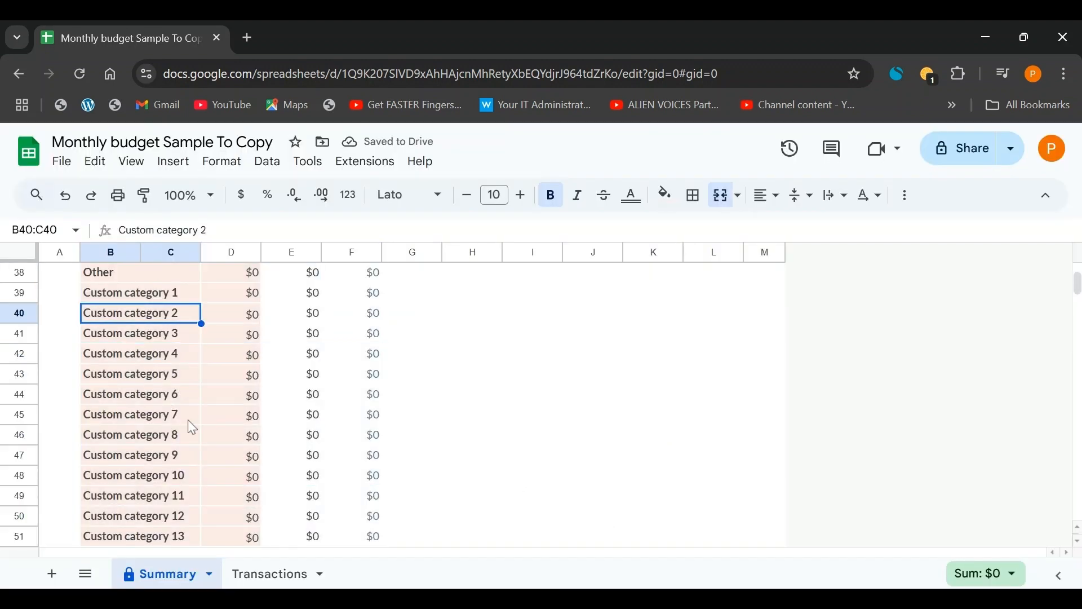
scroll(141, 406, "down", 2)
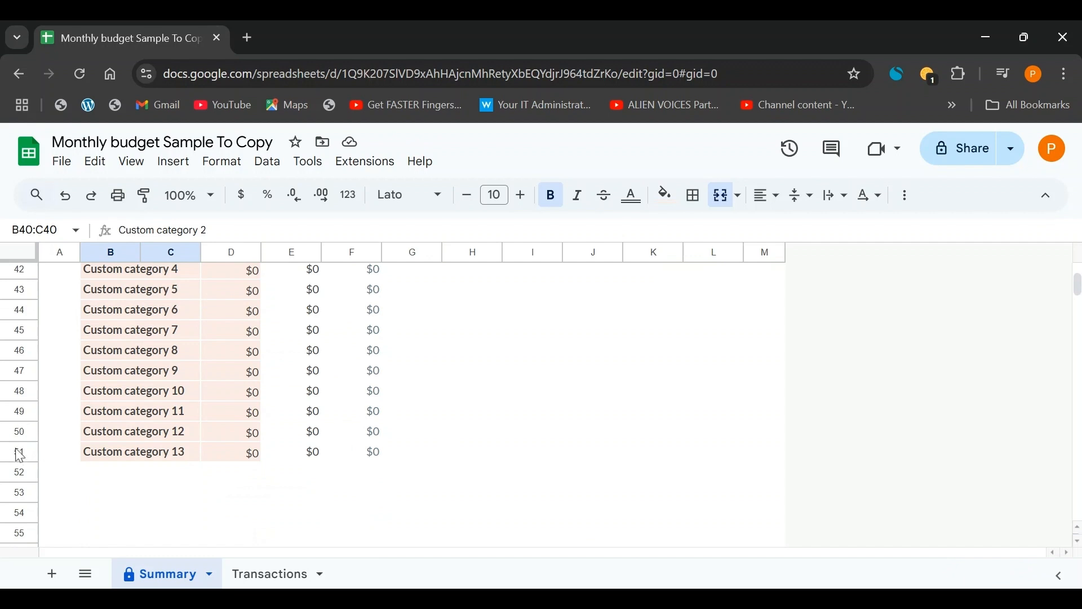
scroll(256, 468, "down", 2)
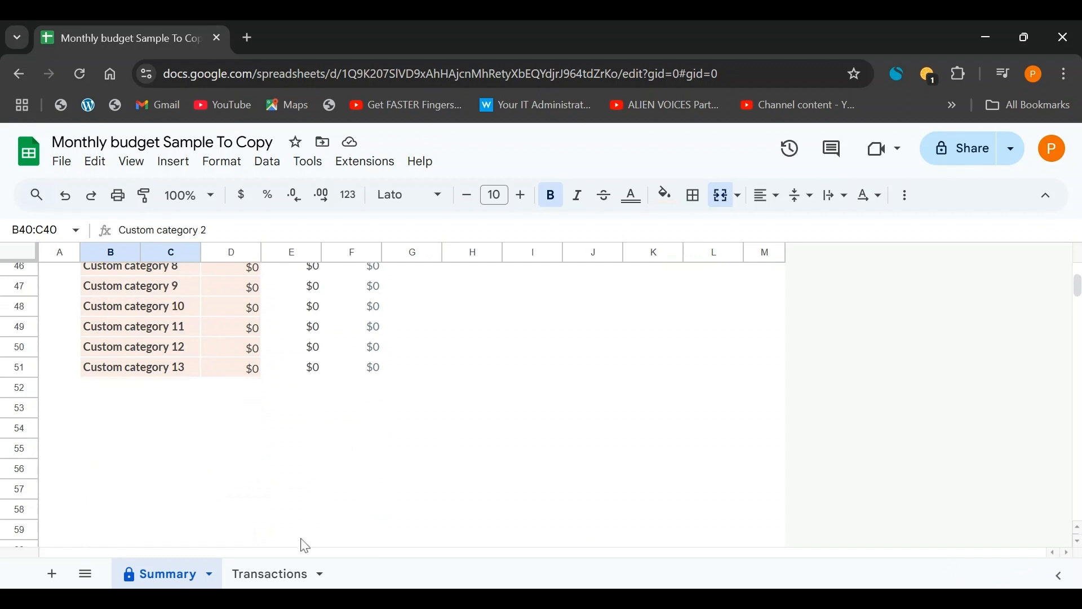
- Examine the category options offered by the expense dropdown in E5 of the Transactions sheet
left_click(271, 579)
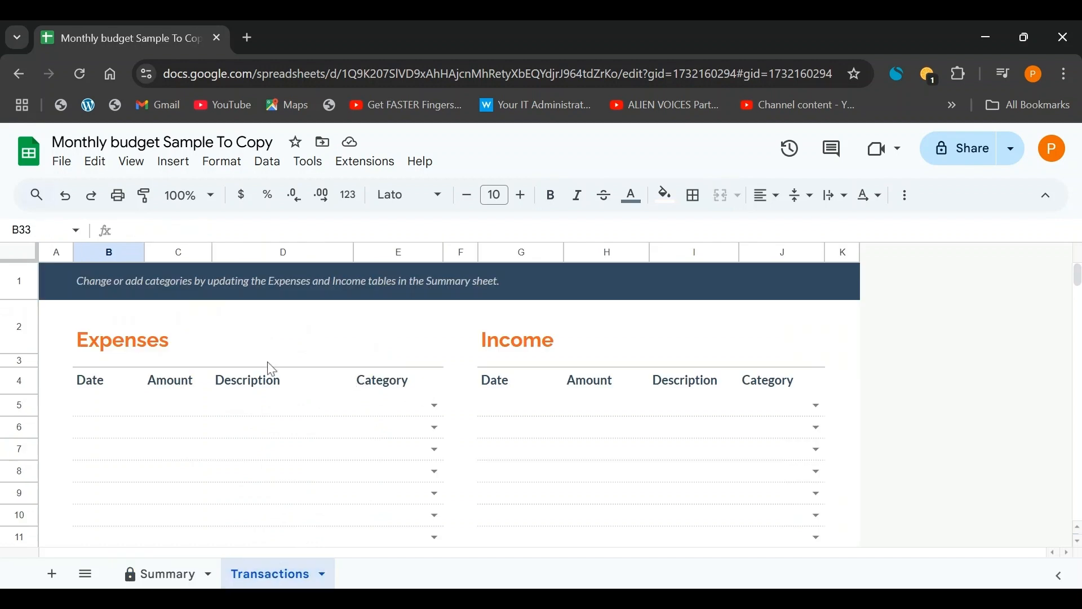
left_click(435, 406)
scroll(395, 479, "down", 5)
scroll(411, 466, "down", 2)
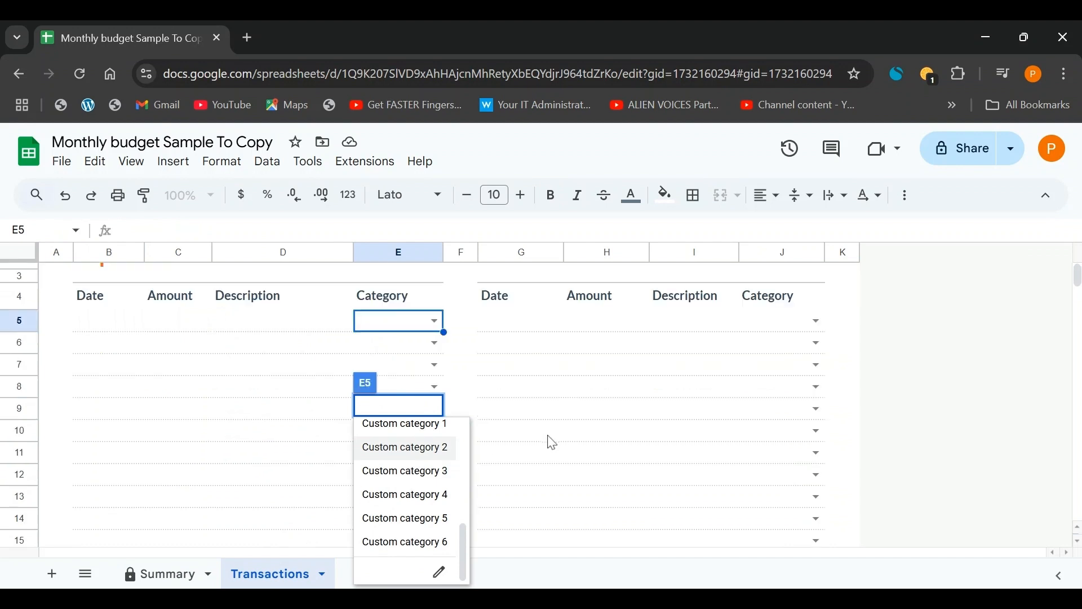
scroll(416, 455, "up", 1)
left_click(434, 322)
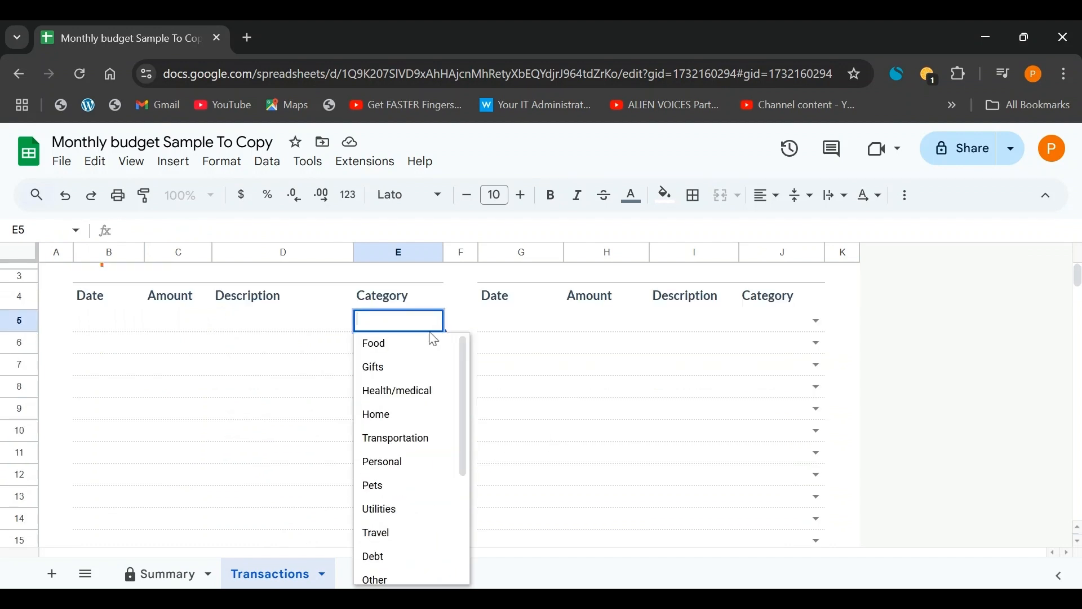
scroll(386, 455, "down", 4)
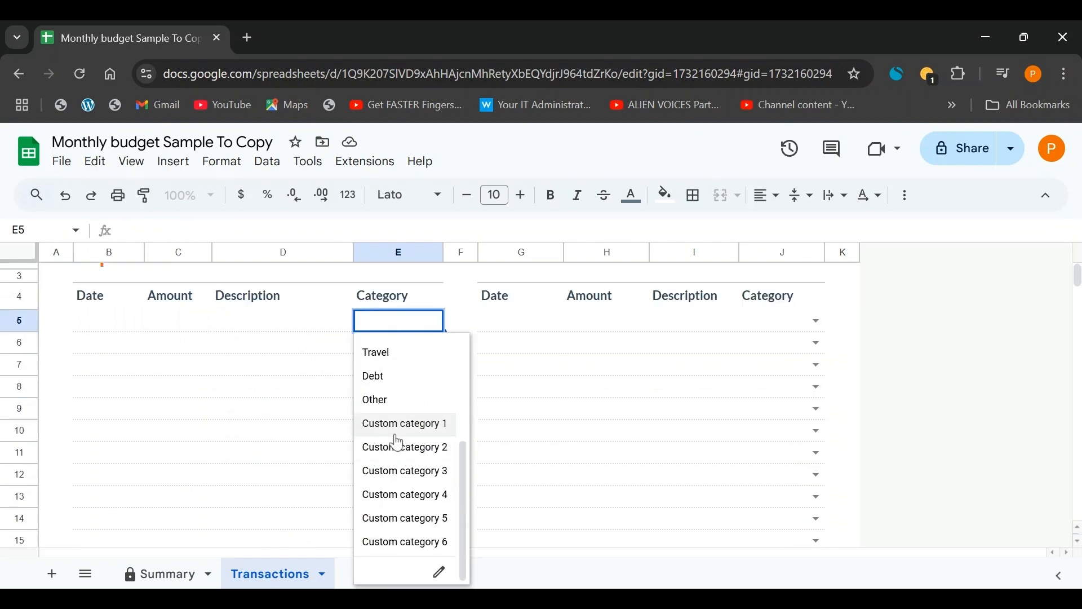
- Set the E5 category dropdown's source range to =Summary!$B$27:$C$51 for just this instance, and check its options
left_click(440, 572)
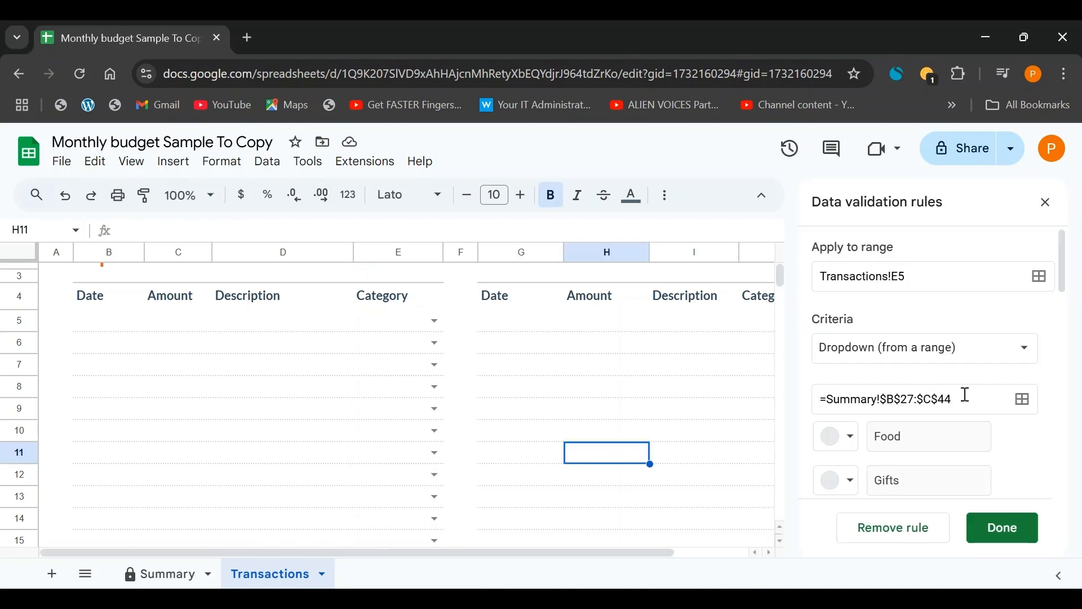
left_click(949, 397)
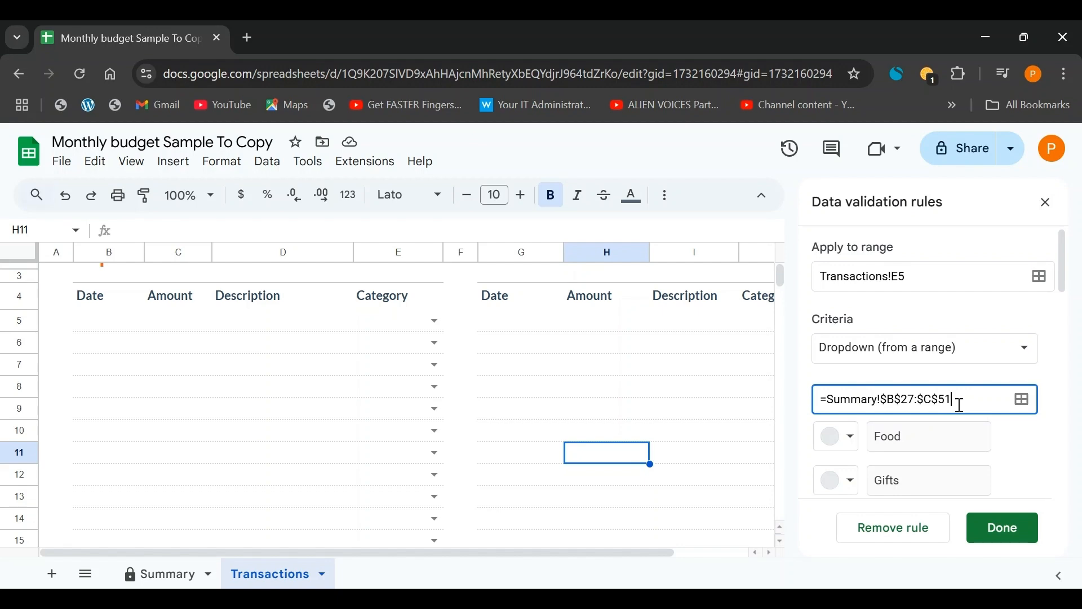
left_click(1003, 529)
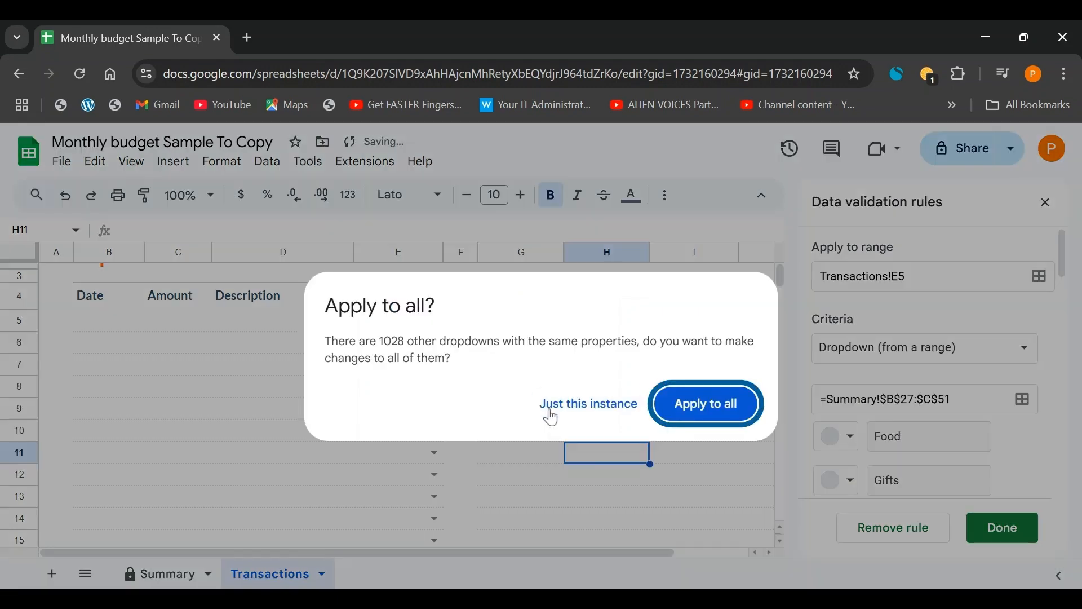
left_click(582, 407)
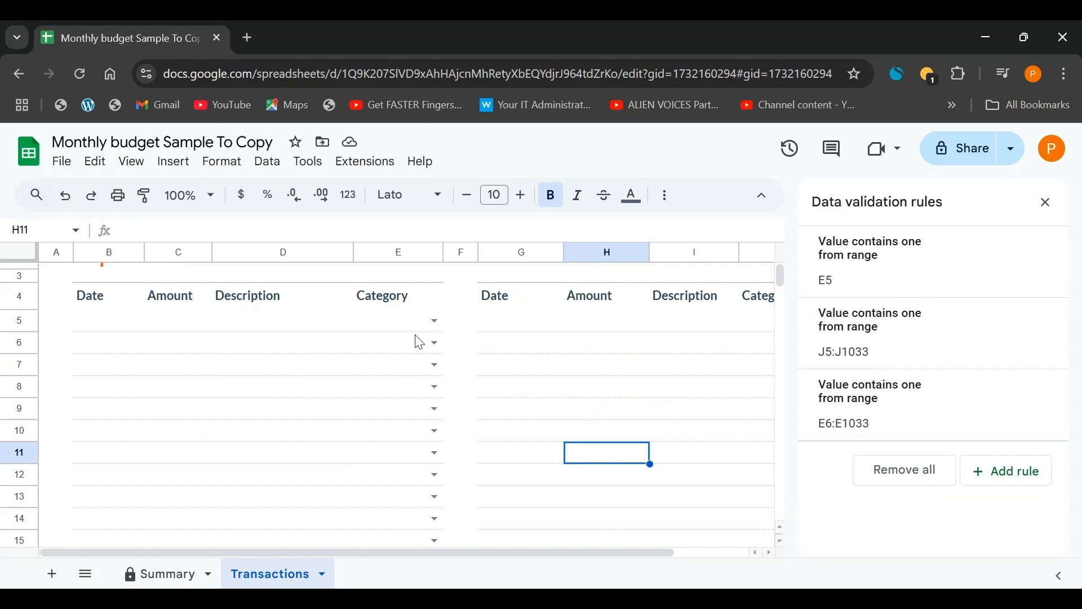
left_click(431, 321)
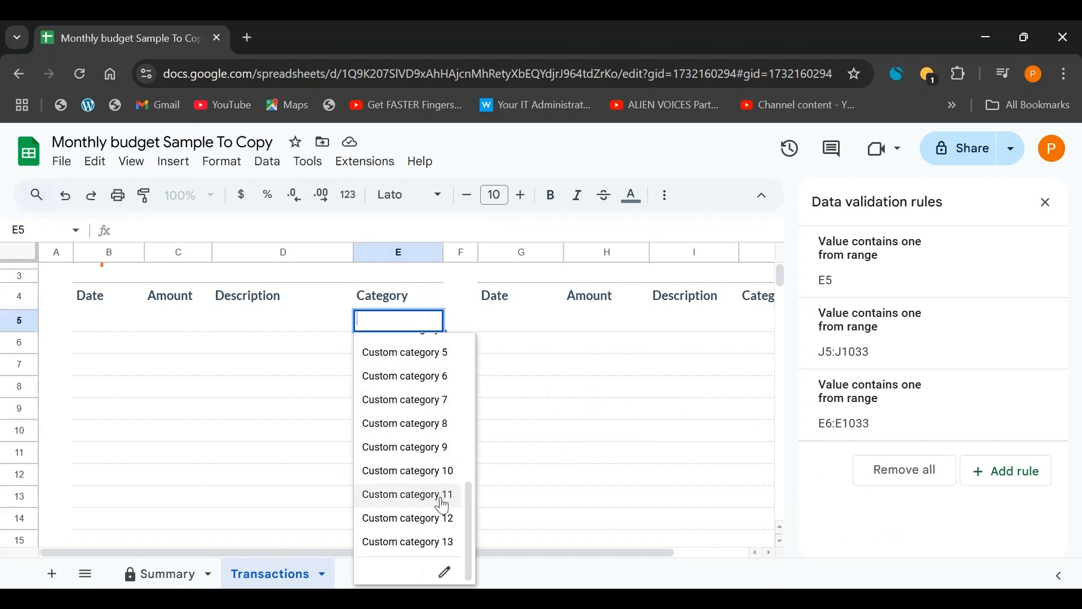
left_click(179, 342)
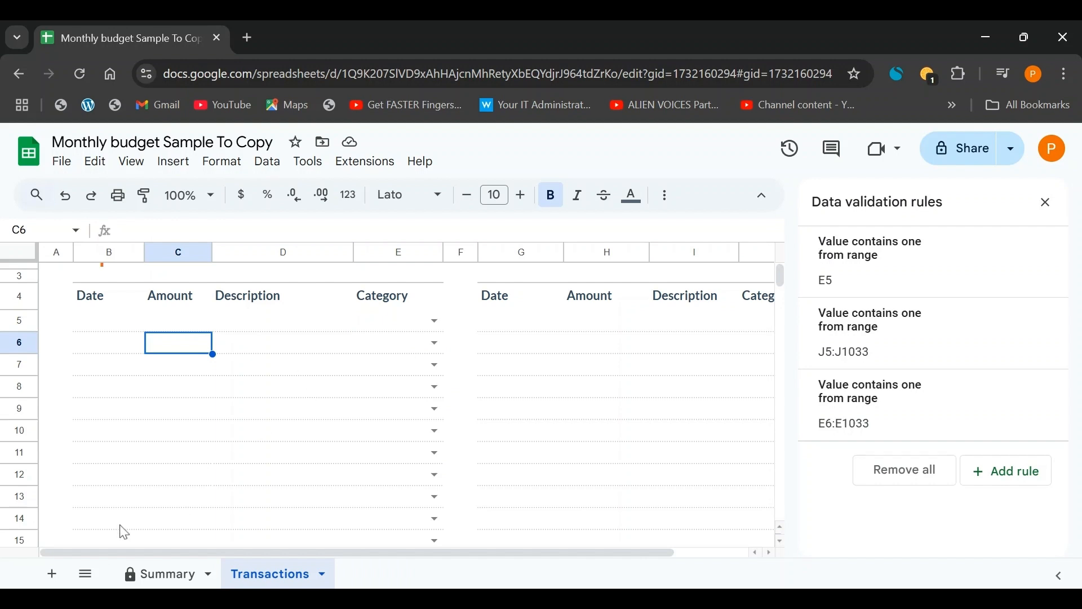
- Add a new sheet named Fixed Costs and widen its columns A and B
left_click(54, 577)
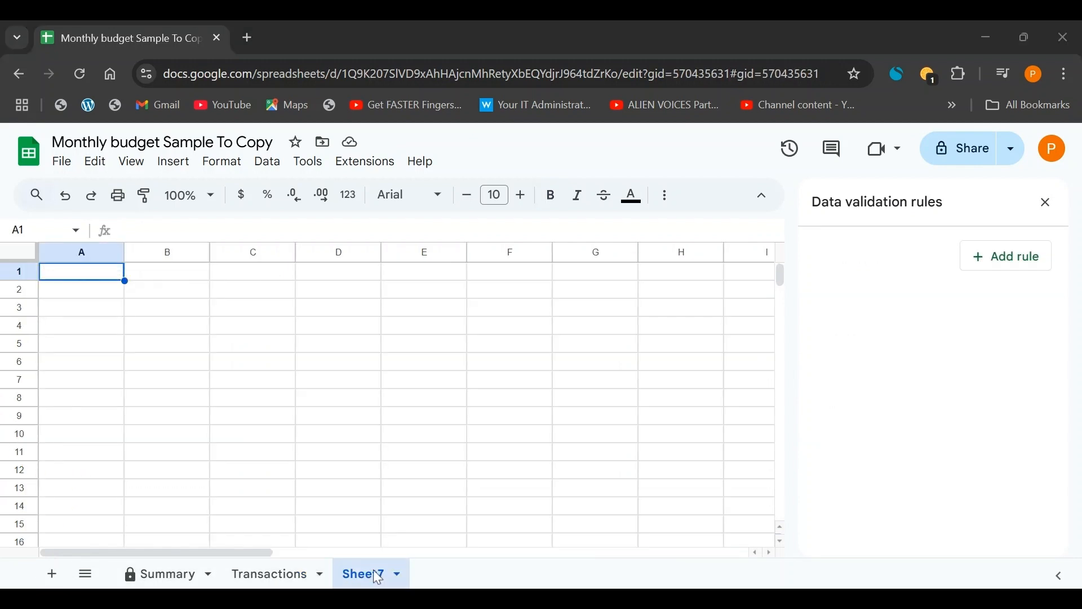
double_click(374, 570)
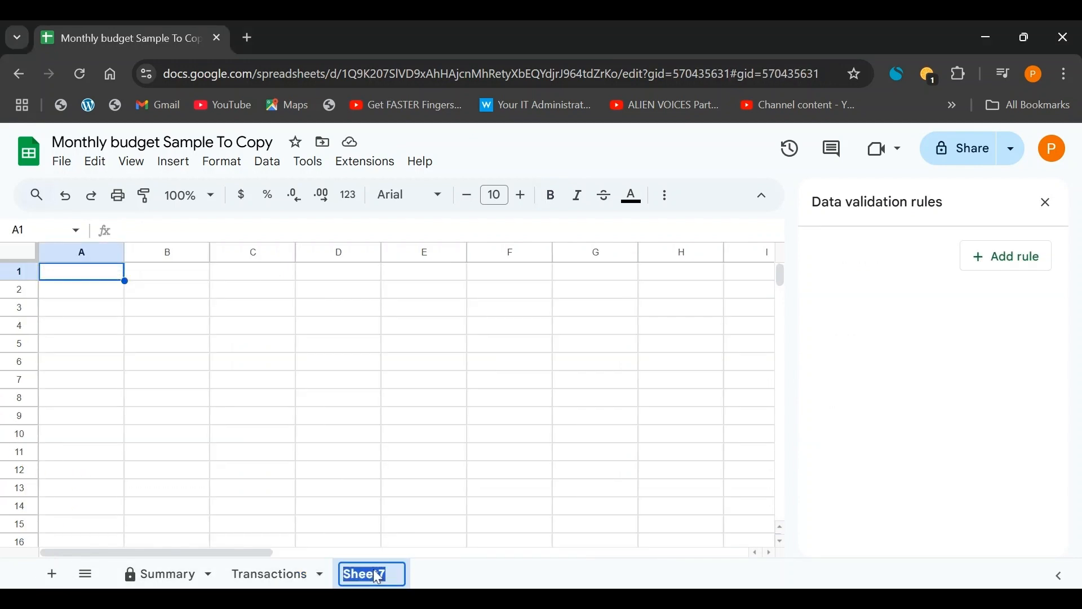
type("Fixed Costs")
key("Return")
left_click_drag(123, 252, 314, 252)
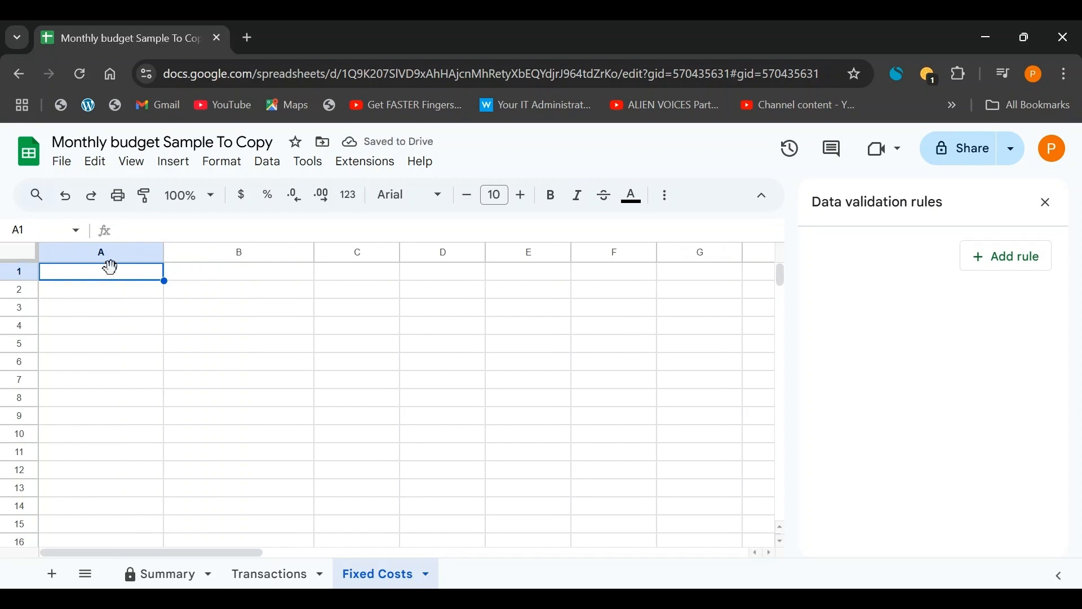
- Enter the headings Expenses in A1 and Projected in B1 of the Fixed Costs sheet and make both bold
type("Ex")
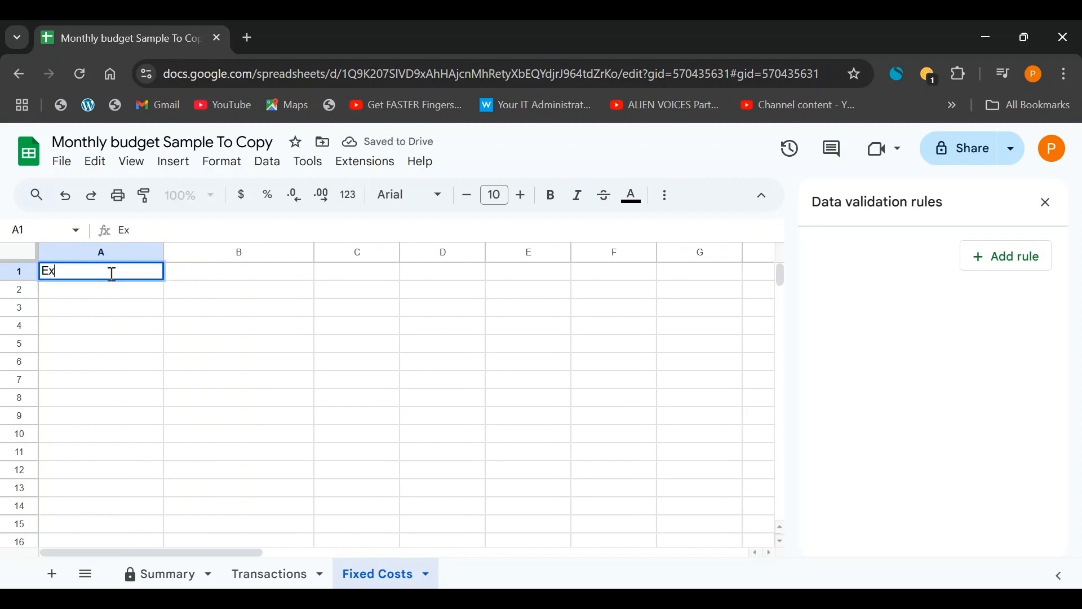
type("pens")
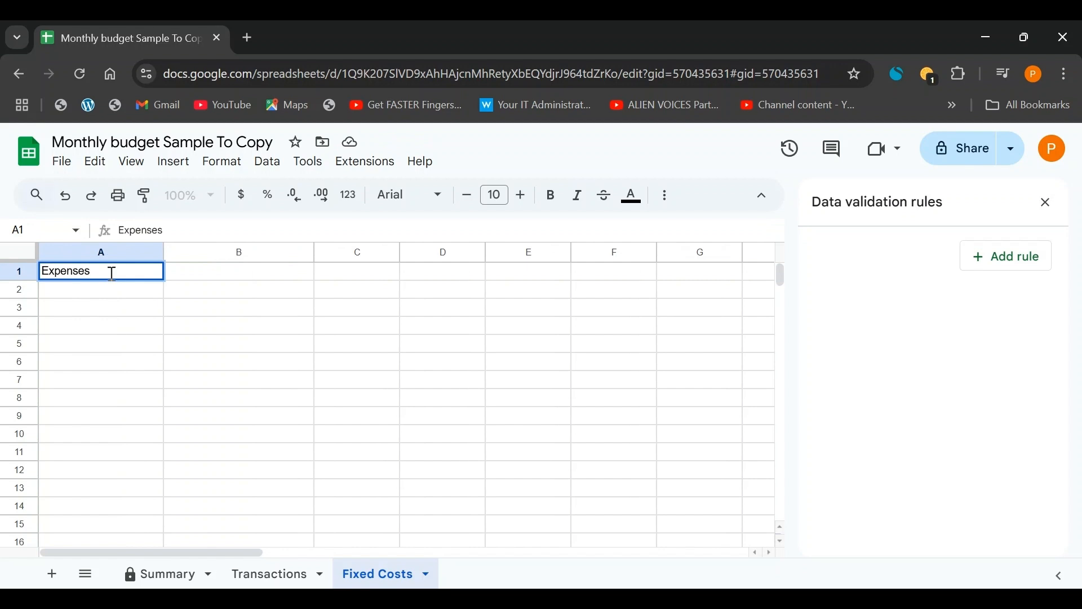
type("es")
left_click(228, 271)
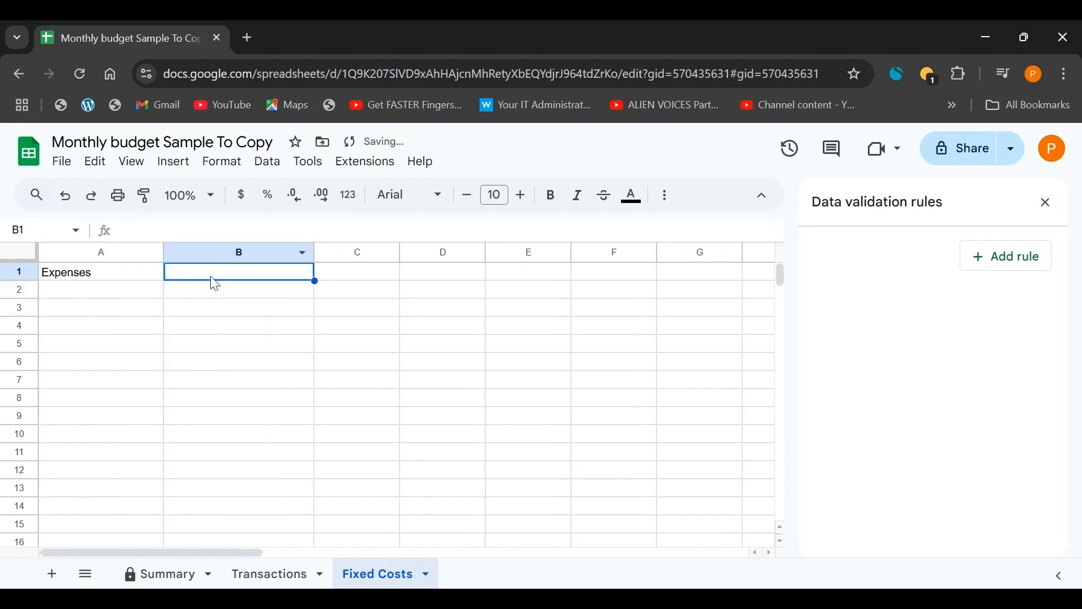
type("Pro")
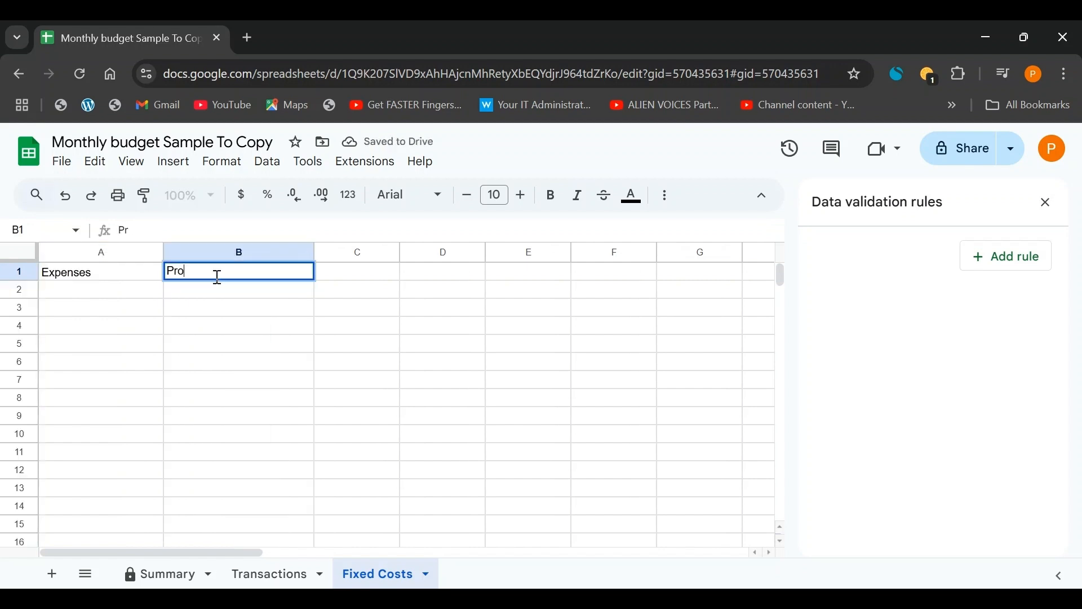
type("jected")
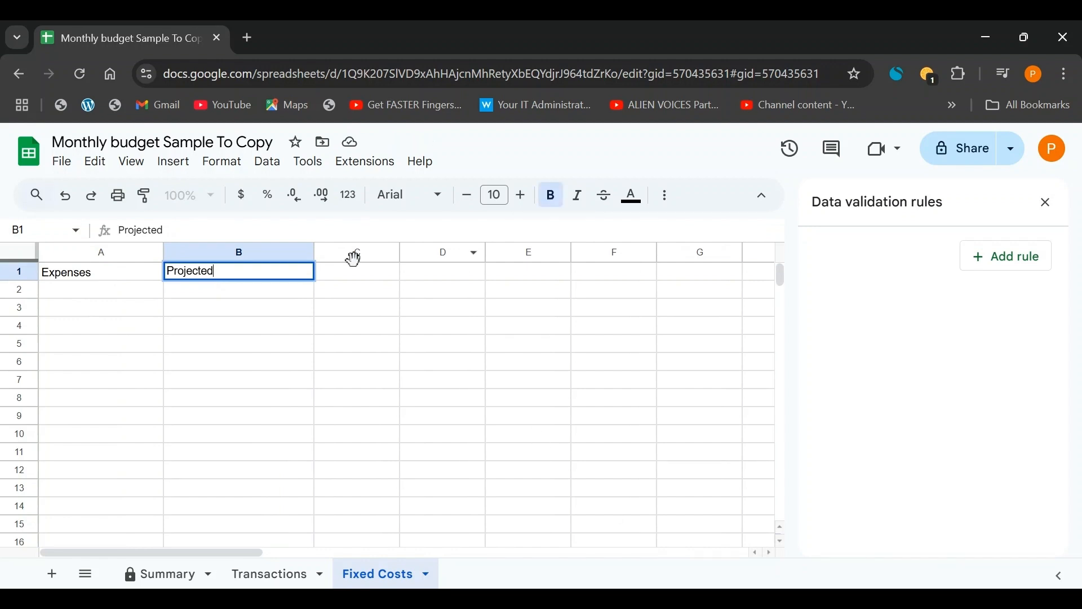
left_click(552, 202)
left_click(93, 280)
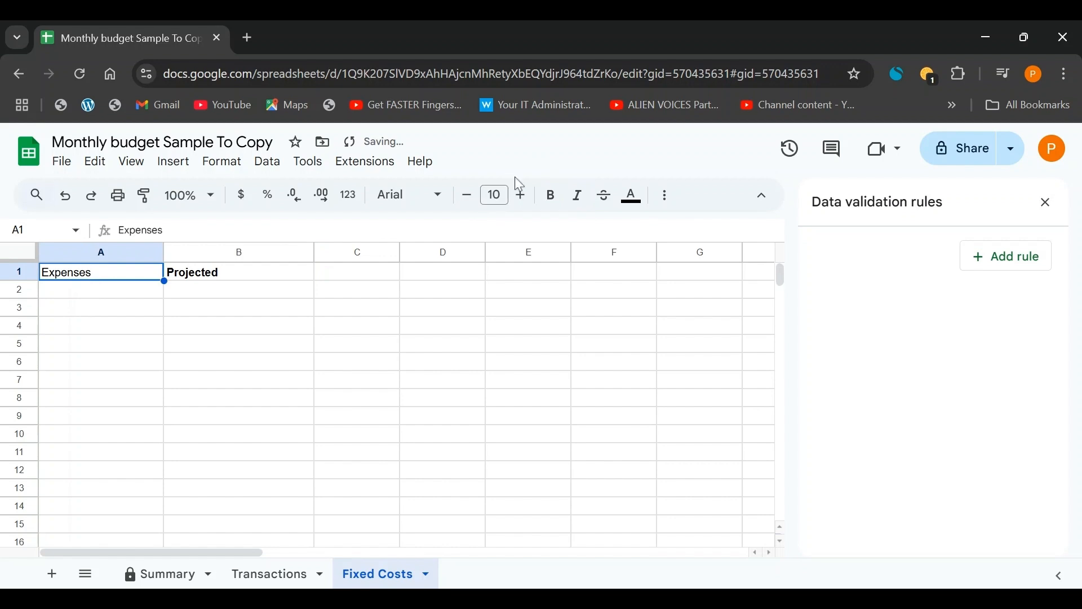
left_click(552, 197)
- List Phone Bill, Subscriptions and House Rent in cells A2 to A4 under the Expenses heading
left_click(118, 293)
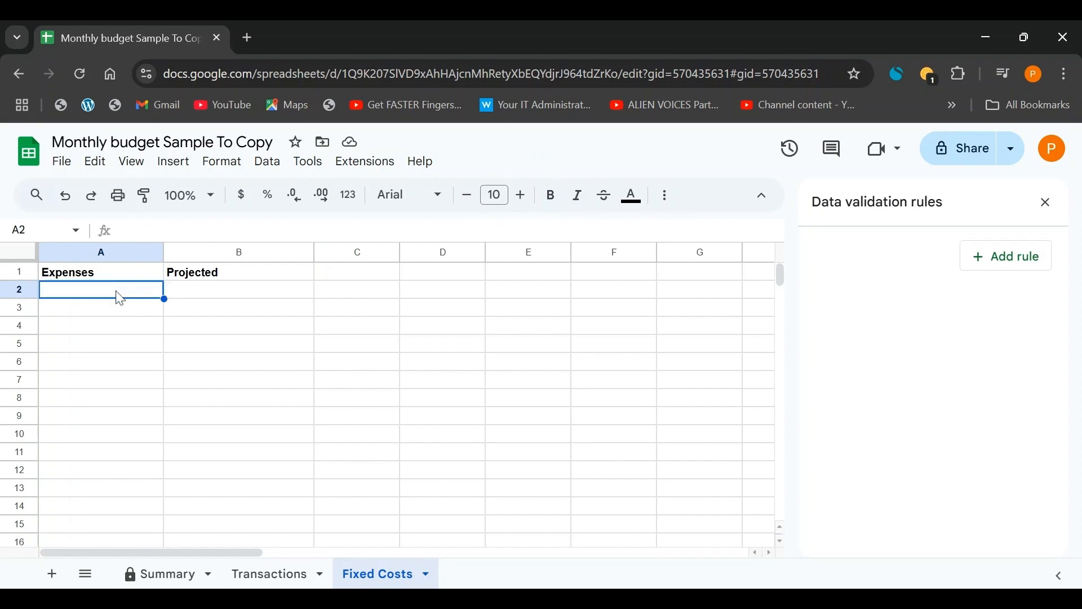
type("Phone Bill")
left_click(119, 309)
type("Subscriptions")
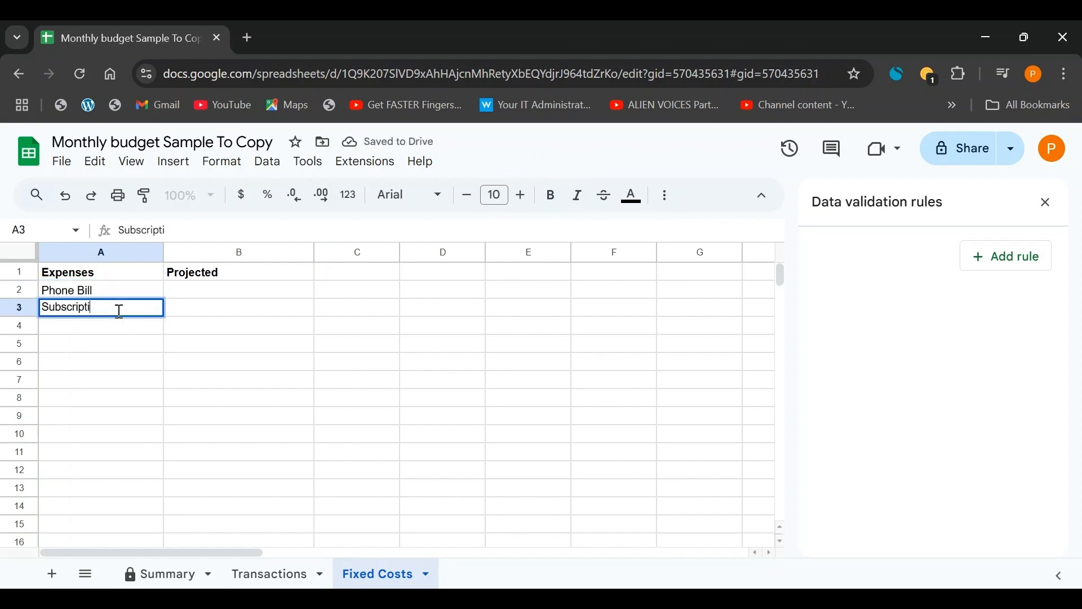
left_click(122, 326)
type("House Rent")
- Enter projected amounts of 50 for Phone Bill, 500 for Subscriptions and 1700 for House Rent
left_click(188, 292)
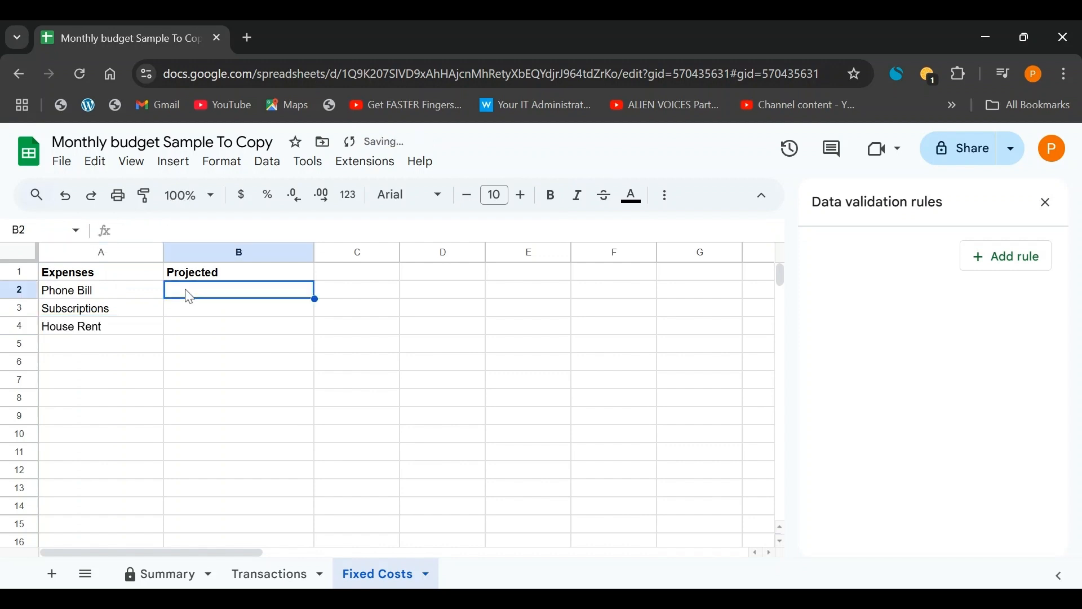
type("50")
left_click(225, 313)
type("500")
left_click(233, 329)
type("1")
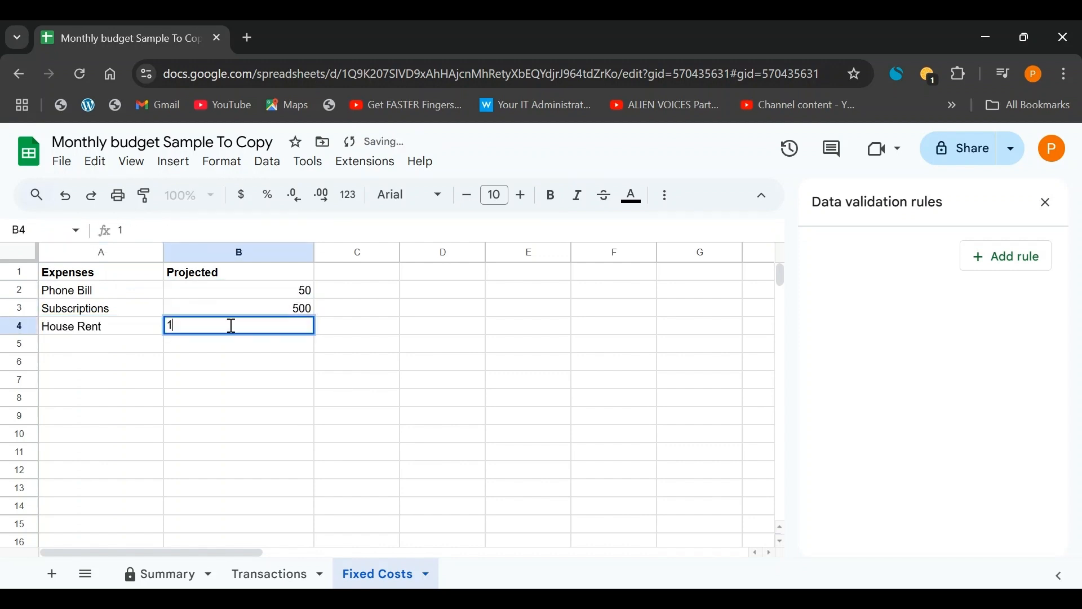
type("700")
key("Return")
- Enter the label Total in A5 below House Rent and make it bold
left_click(140, 348)
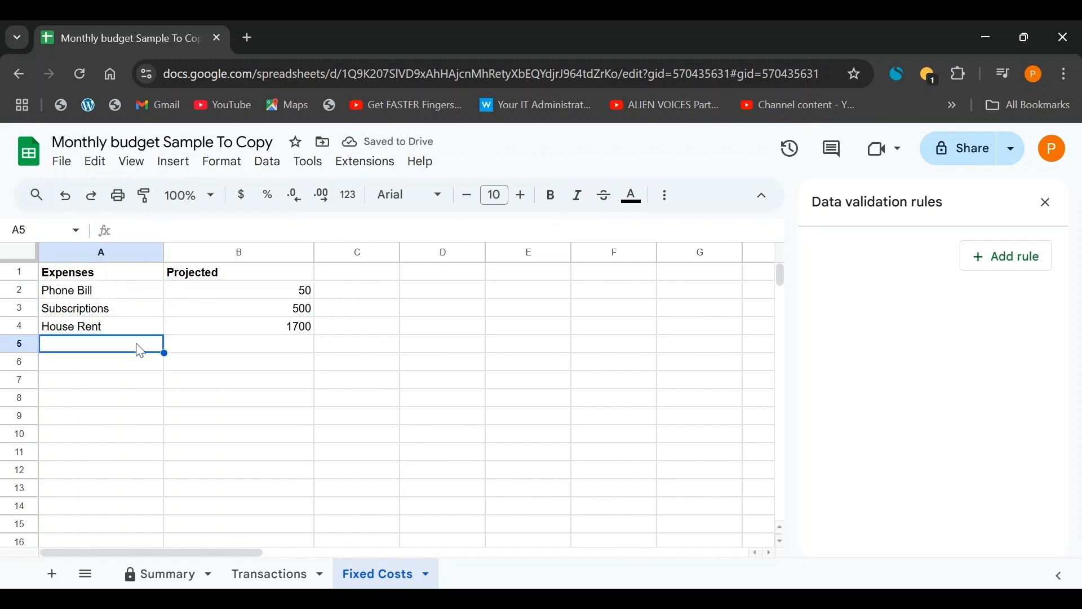
type("Total")
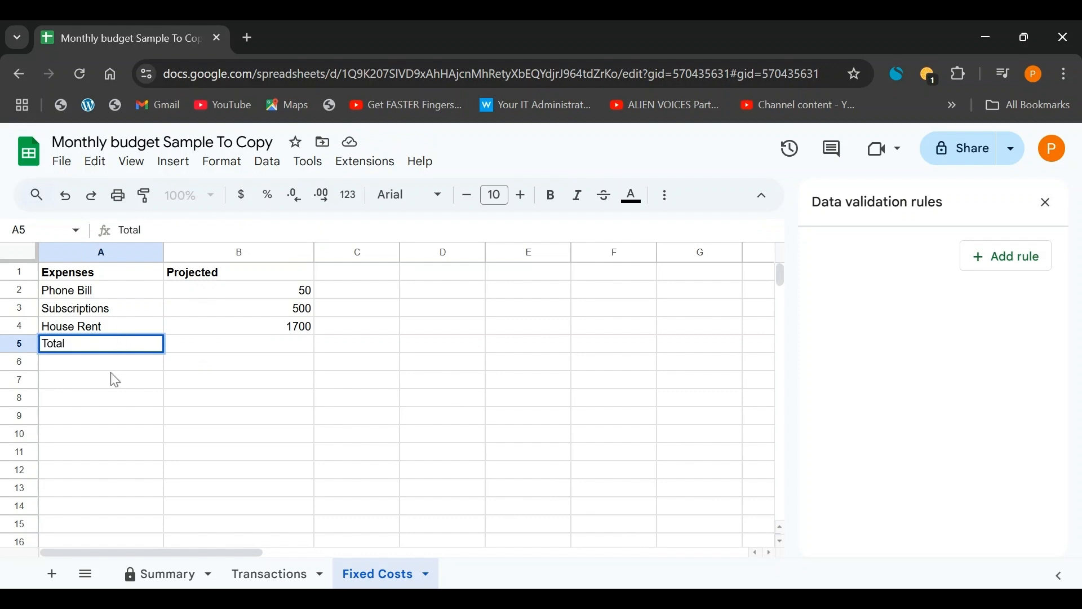
key("Return")
left_click(96, 344)
left_click(549, 196)
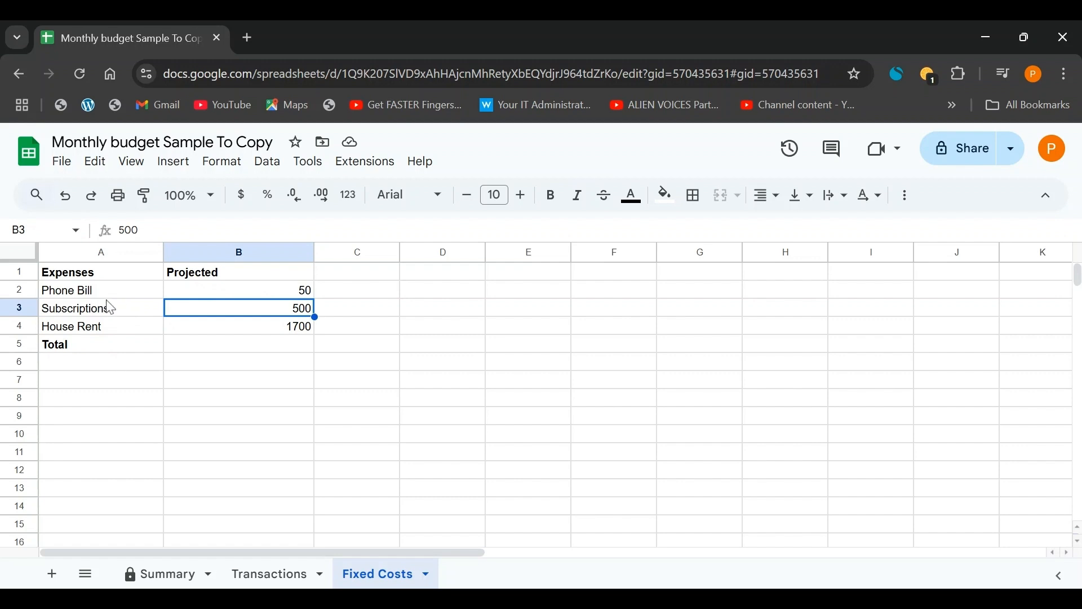
- Total the projected amounts B2:B4 in B5 with the SUM function and check the resulting formula cell
left_click(221, 294)
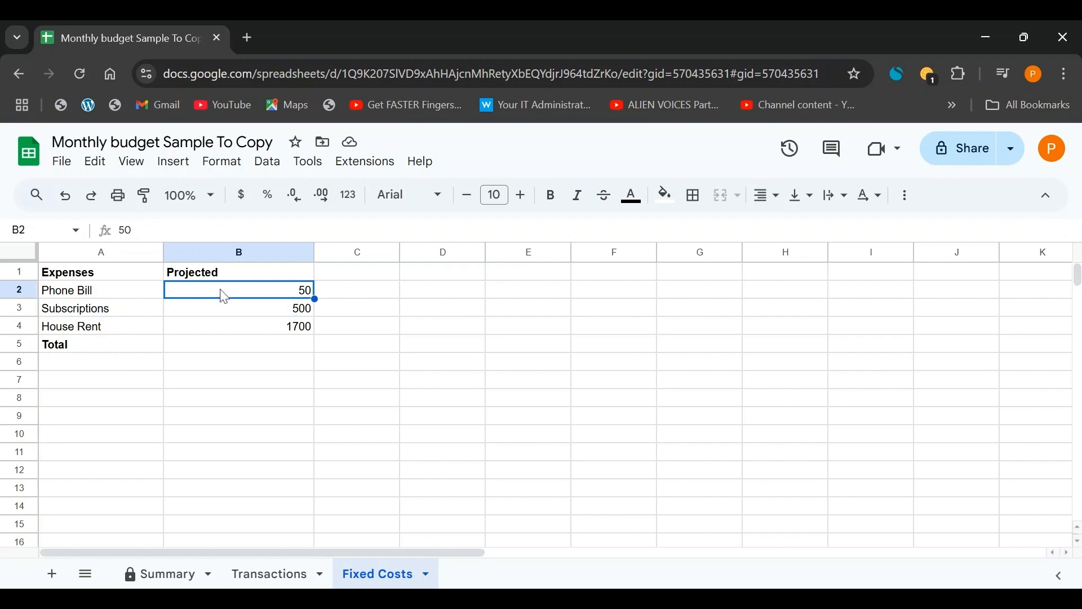
left_click_drag(279, 301, 283, 332)
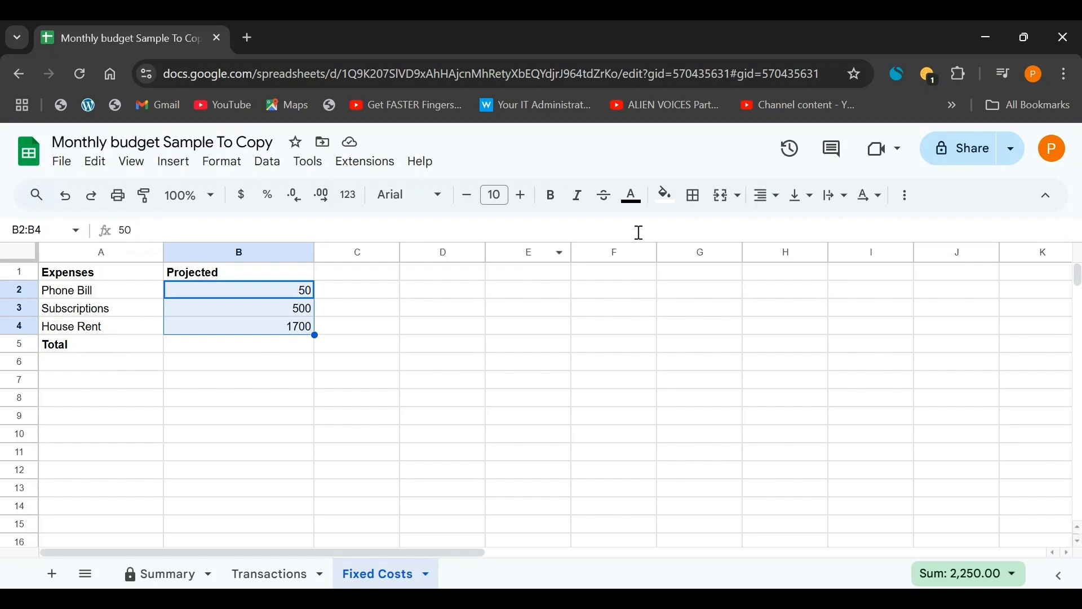
left_click(909, 197)
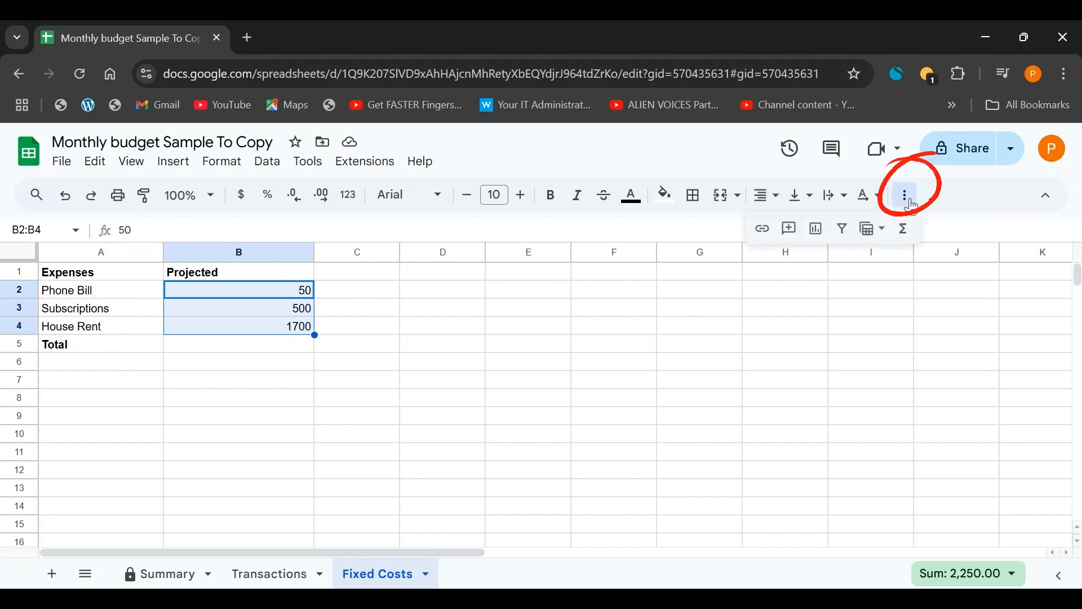
left_click(906, 232)
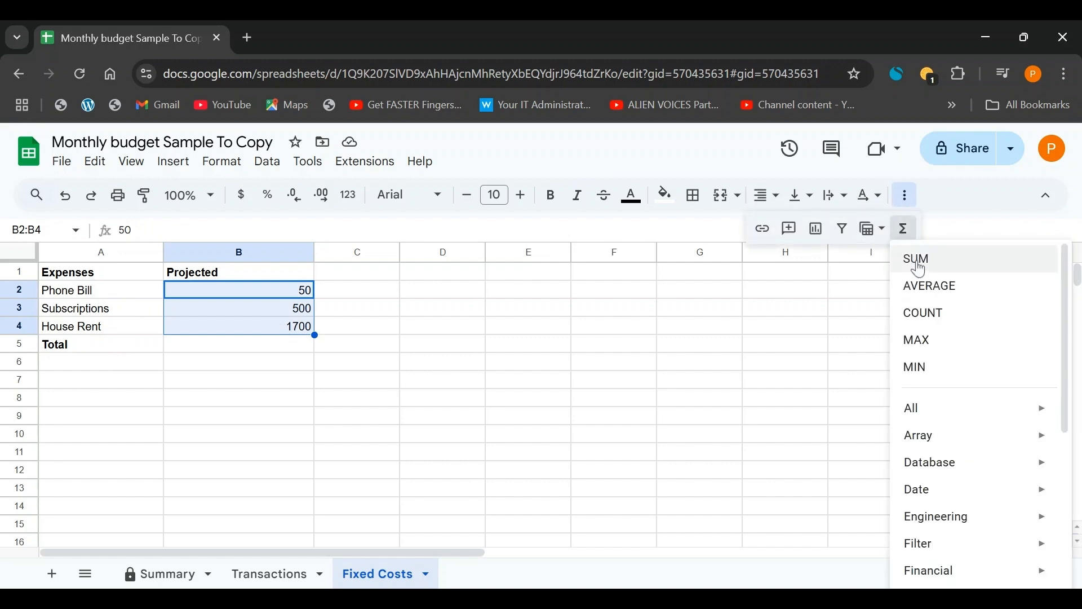
left_click(916, 264)
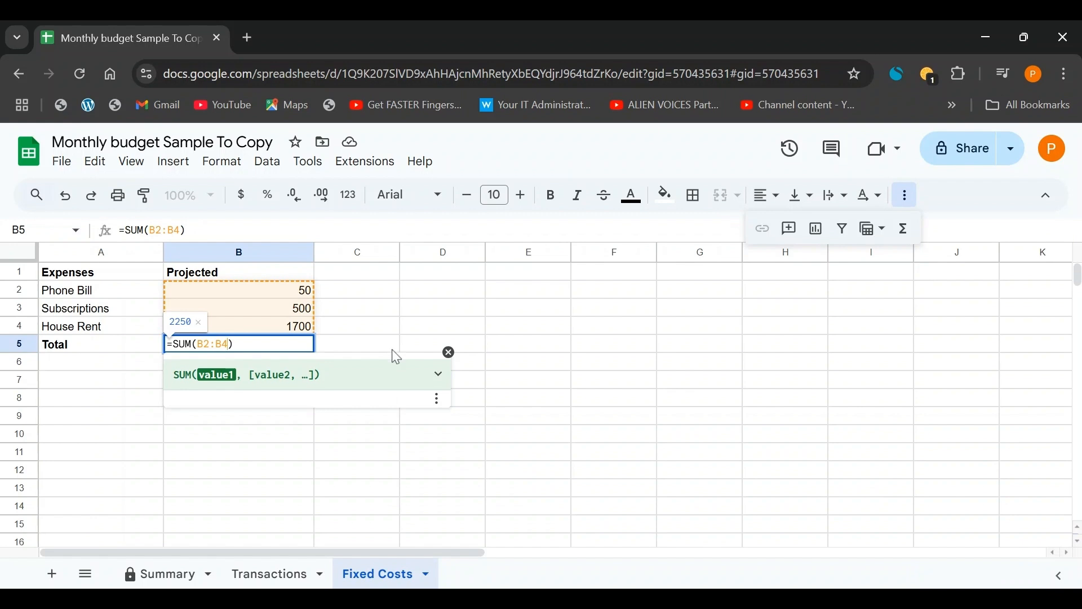
key("Return")
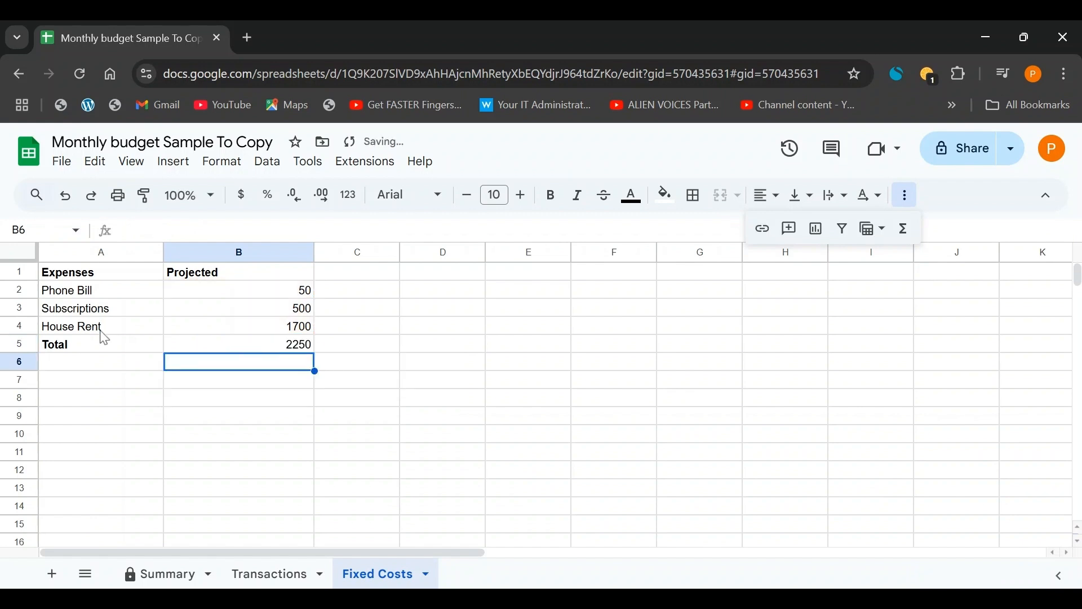
left_click(248, 345)
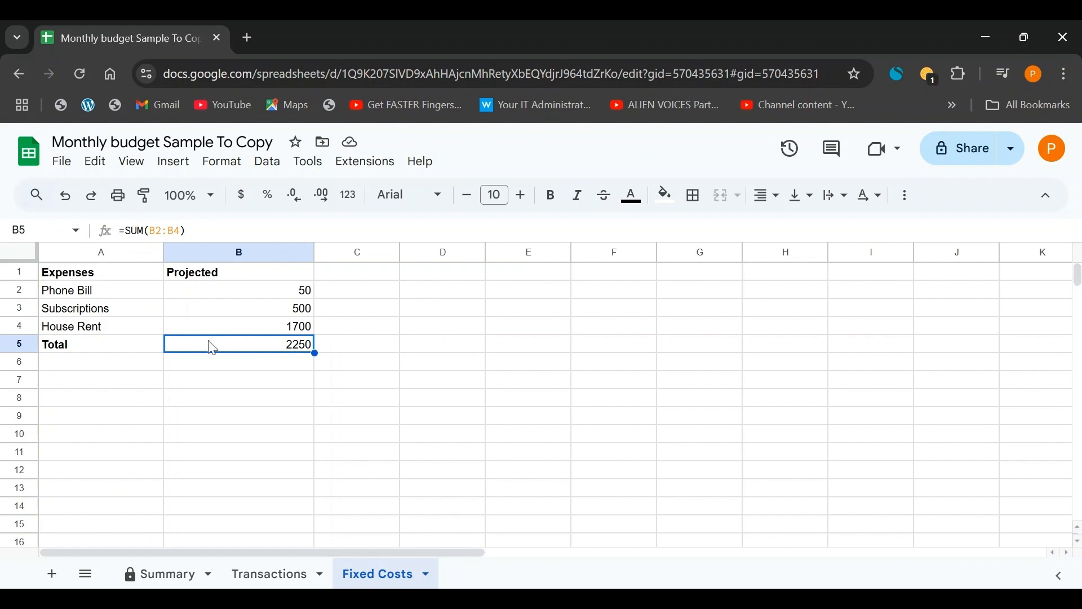
- On the Summary sheet, rename Custom category 1 as Fixed Costs and set its planned amount to $2250
left_click(170, 580)
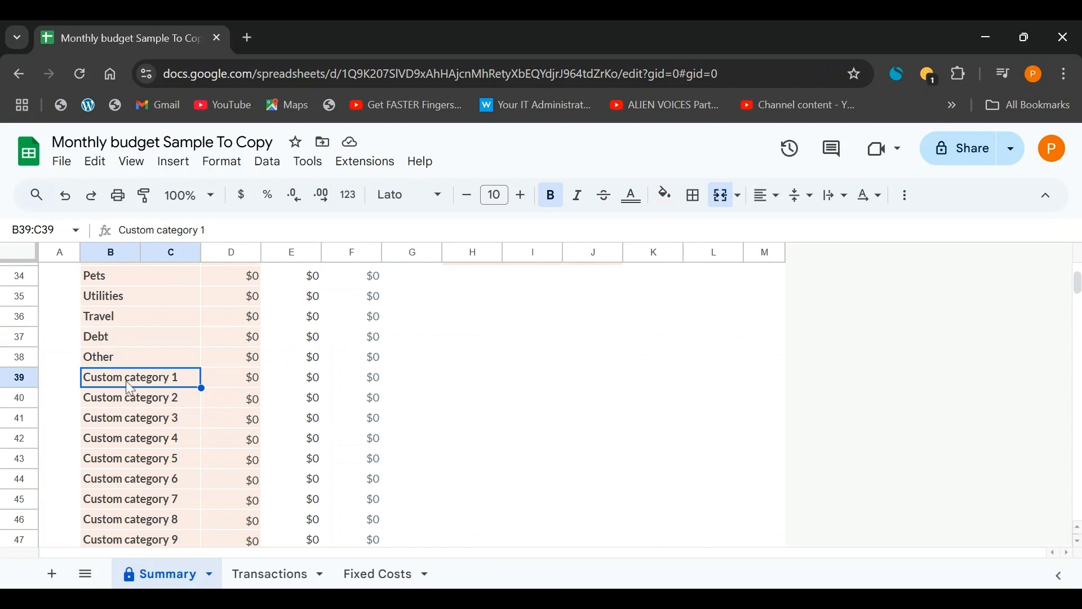
type("Fixe")
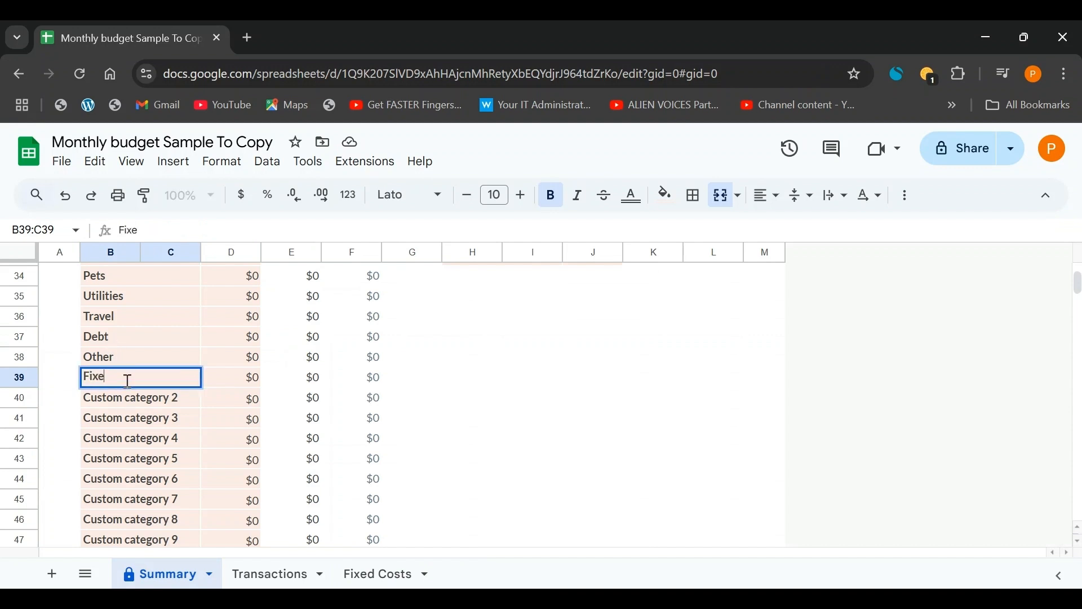
type("d Costs")
left_click(257, 388)
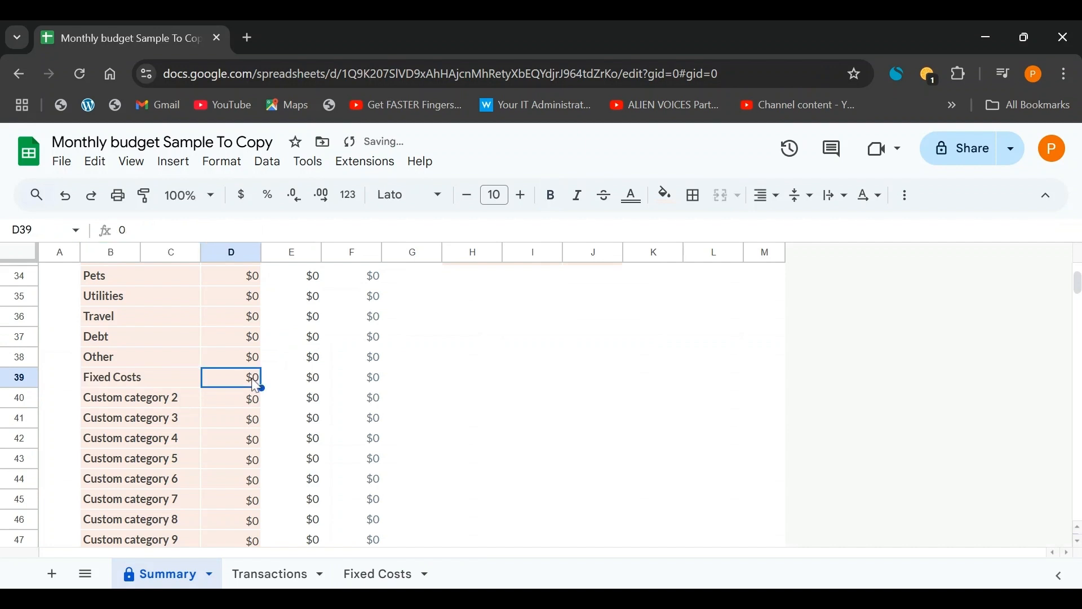
type("$2250")
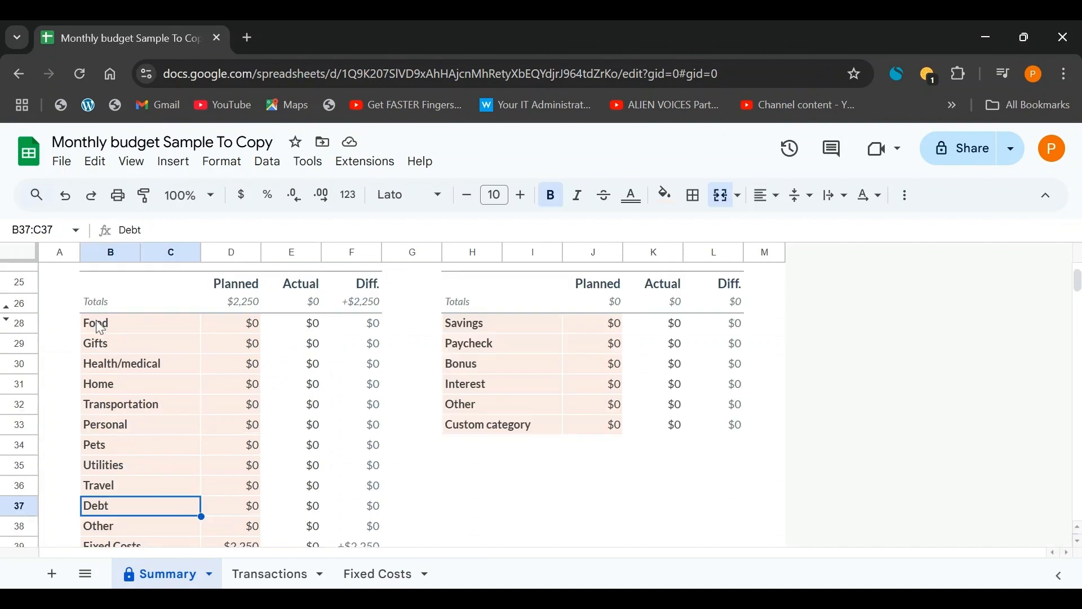
- Rename the Debt expense category in row 37 as Spa treatment
left_click(98, 322)
left_click(98, 342)
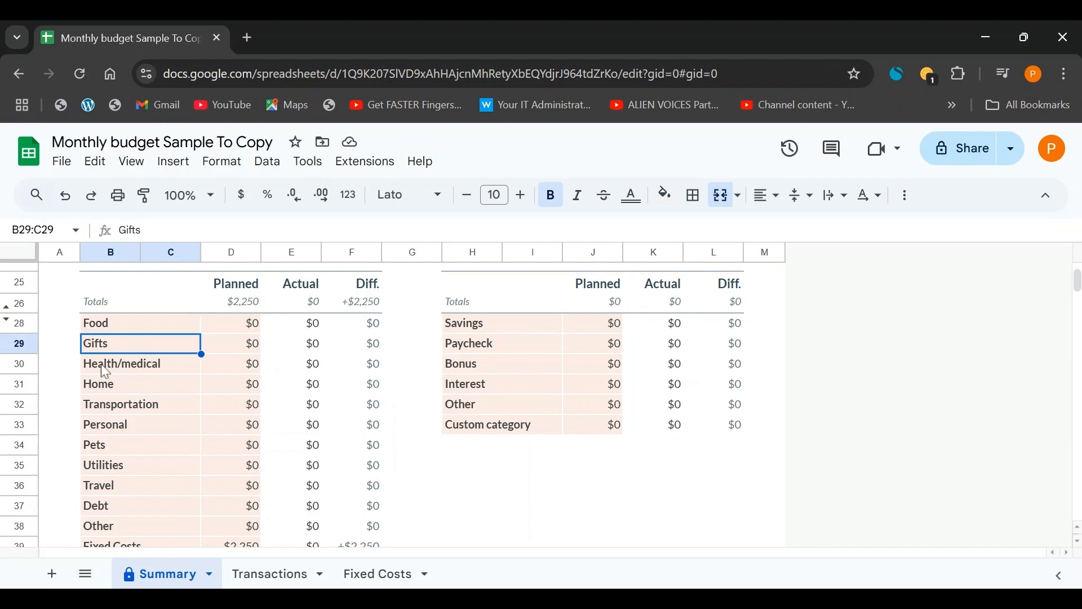
left_click(100, 383)
scroll(116, 453, "down", 1)
left_click(110, 422)
type("Spa tr")
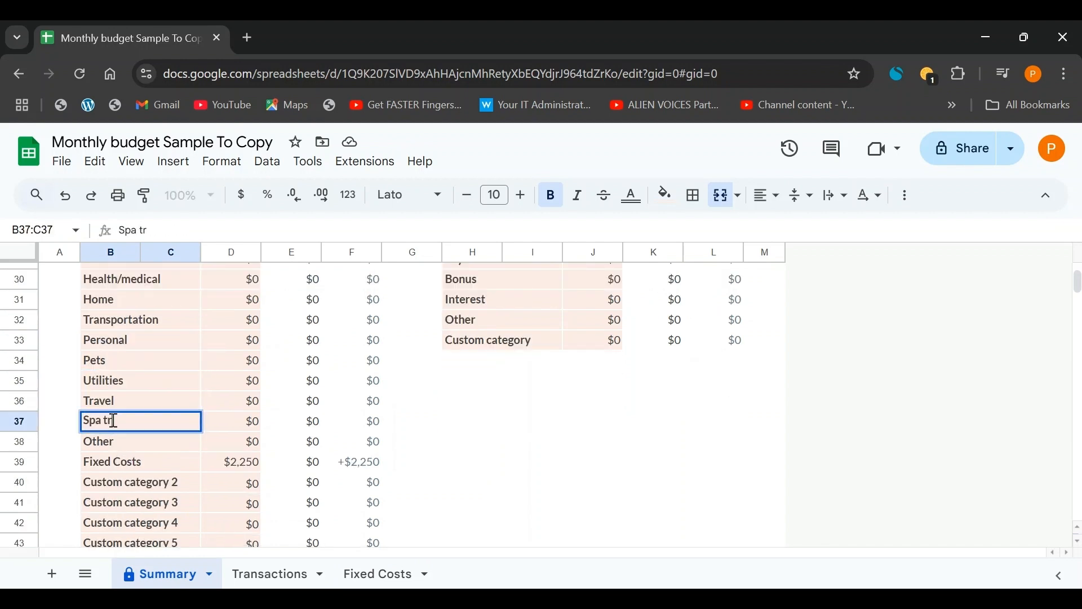
type("eatment")
- Change the first three Income categories in H28 to H30 to Paycheck, Bonus and Interest
scroll(473, 434, "up", 2)
left_click(480, 325)
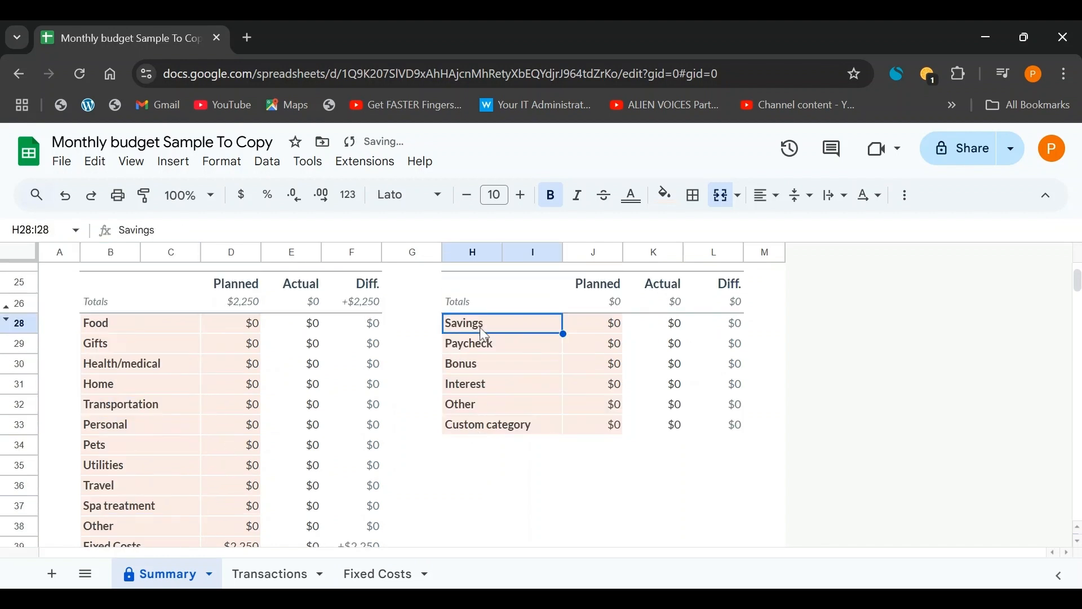
type("Paycheck")
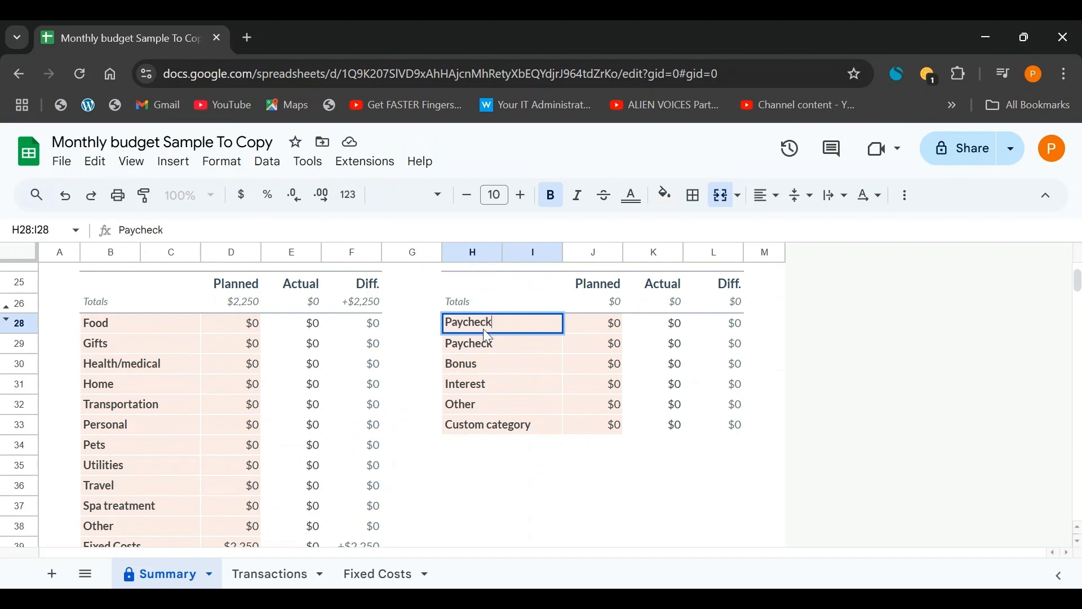
left_click(488, 336)
type("Bonus")
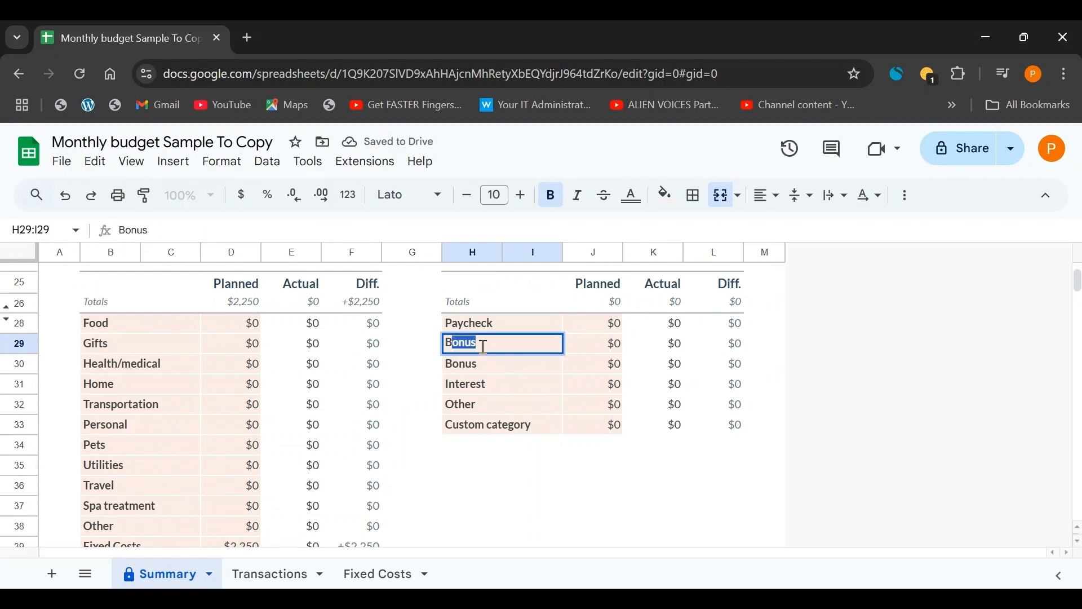
left_click(490, 369)
type("Interest")
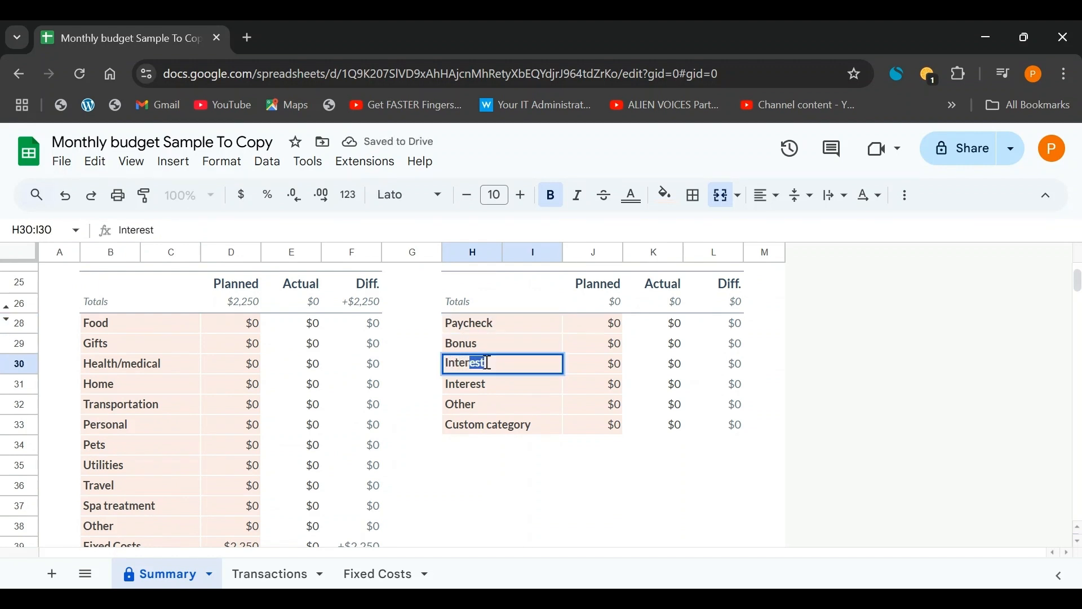
- Name the last three Income categories in H31 to H33 Custom category, Custom category 2 and Custom category 3
left_click(484, 388)
type("Custom")
left_click(481, 411)
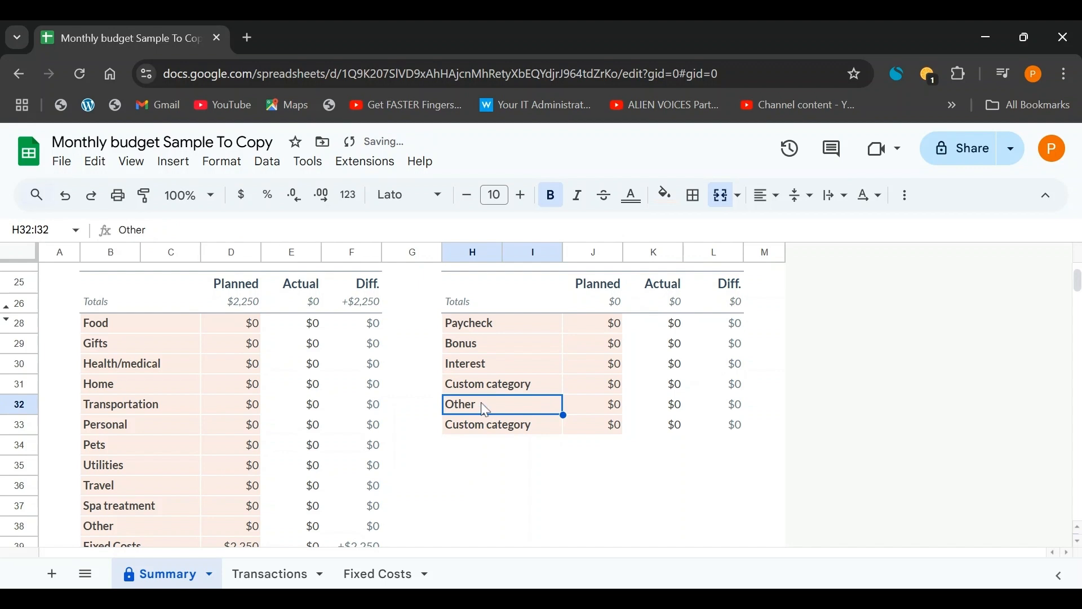
type("Custom category 2")
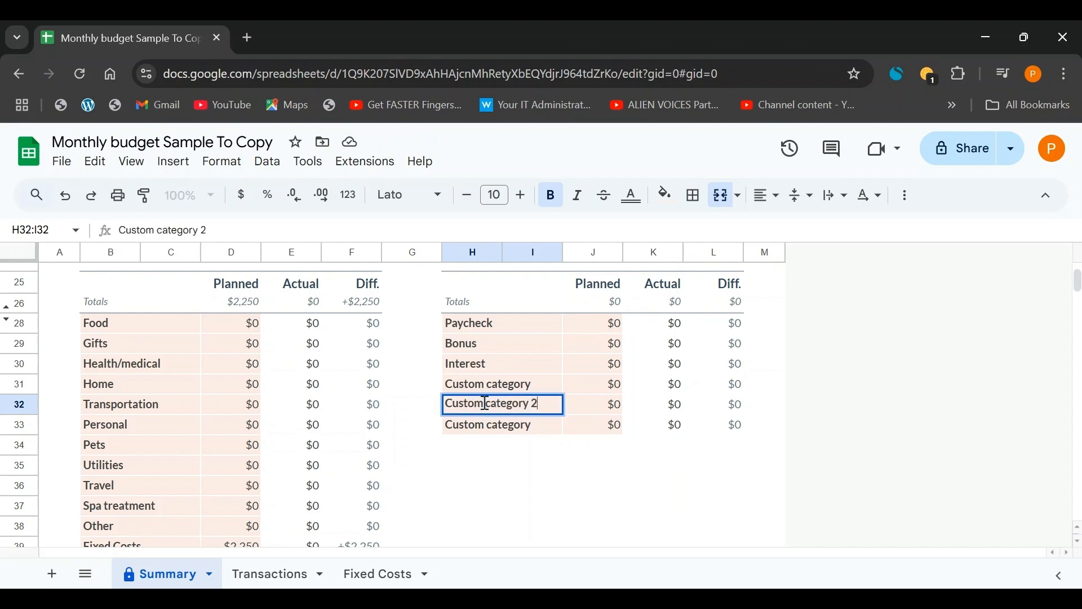
key("Return")
double_click(546, 425)
type("3")
left_click(589, 390)
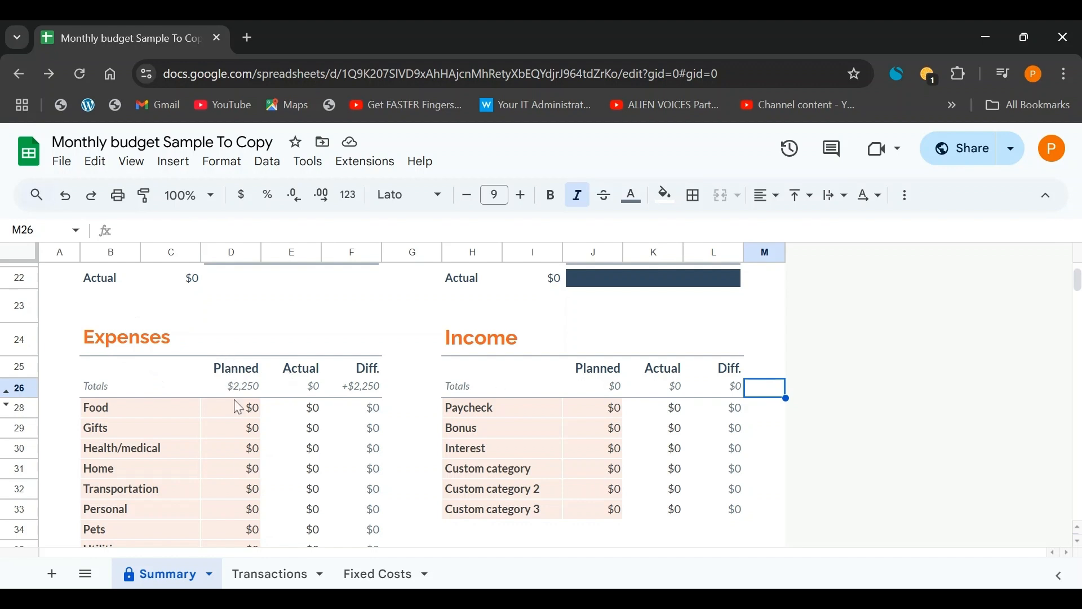
- Make a copy of the spreadsheet in My Drive named 2024 November Budget, without sharing it with the same people
left_click(59, 164)
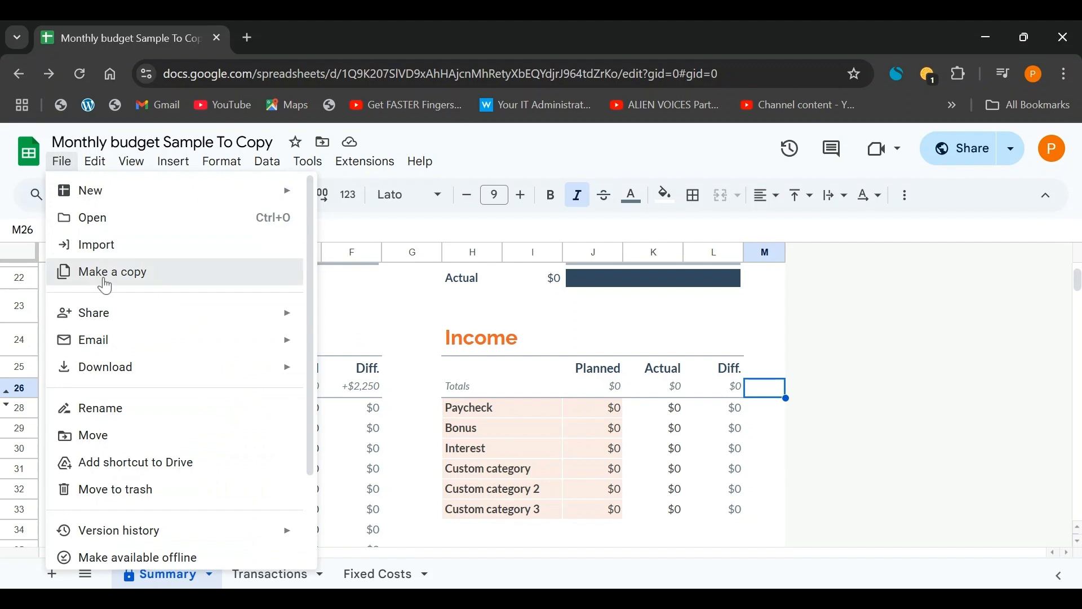
left_click(103, 276)
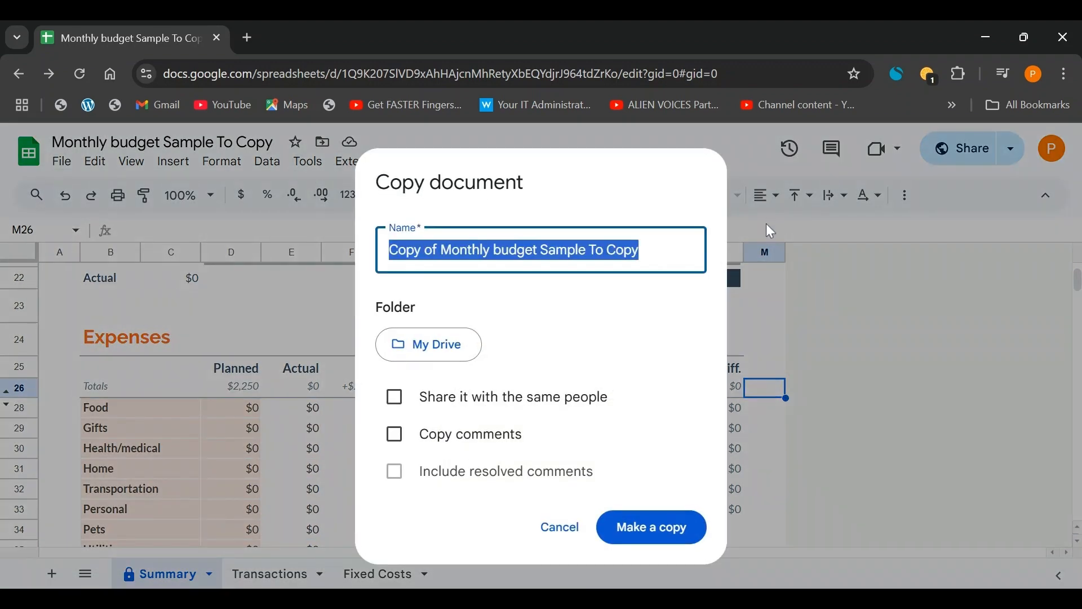
type("2024 ")
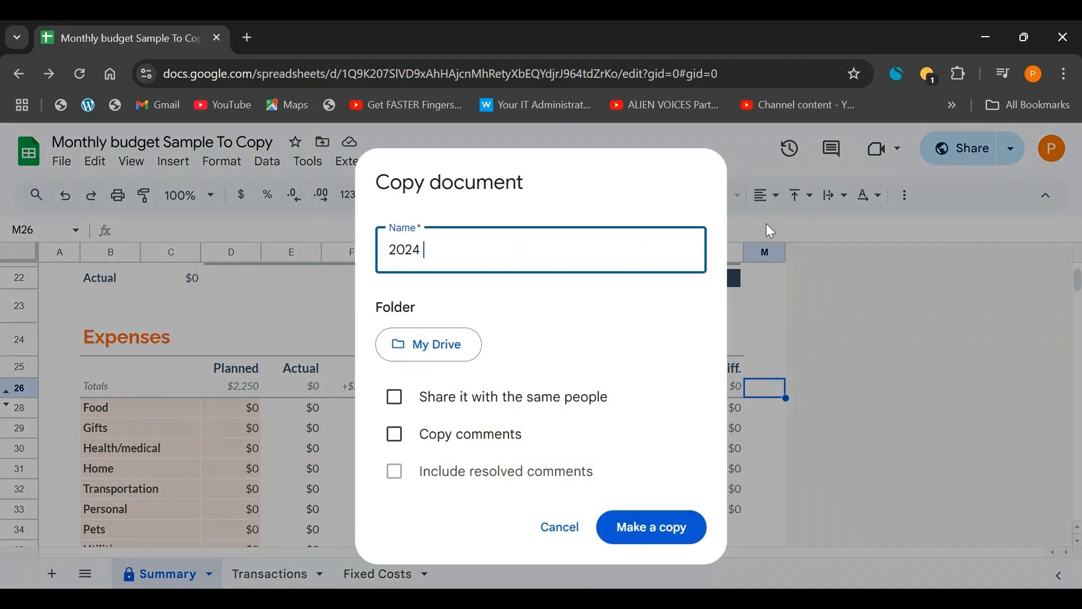
type("November Budget")
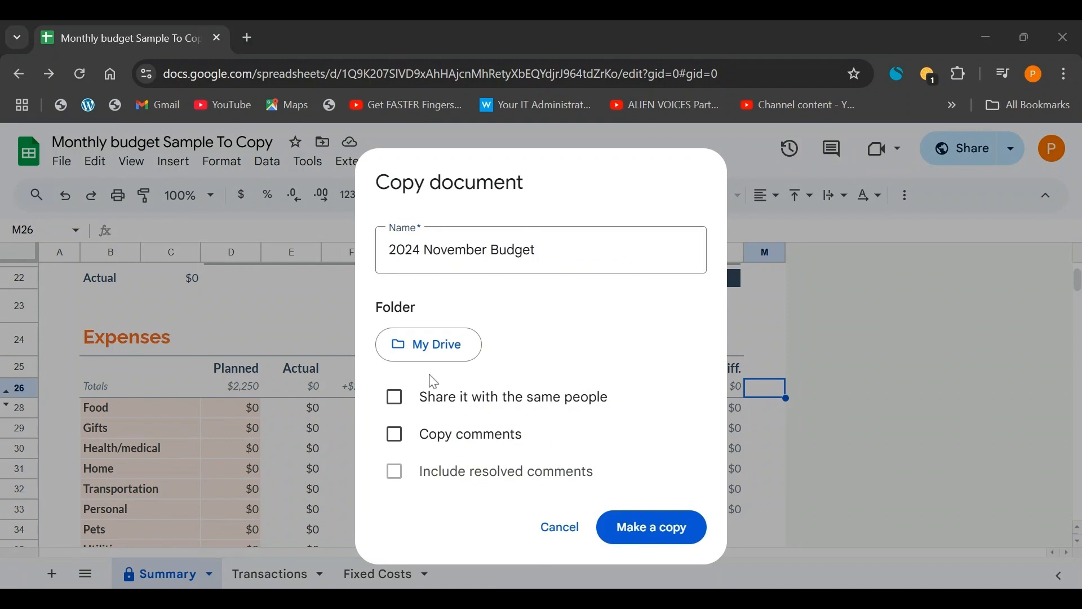
left_click(396, 401)
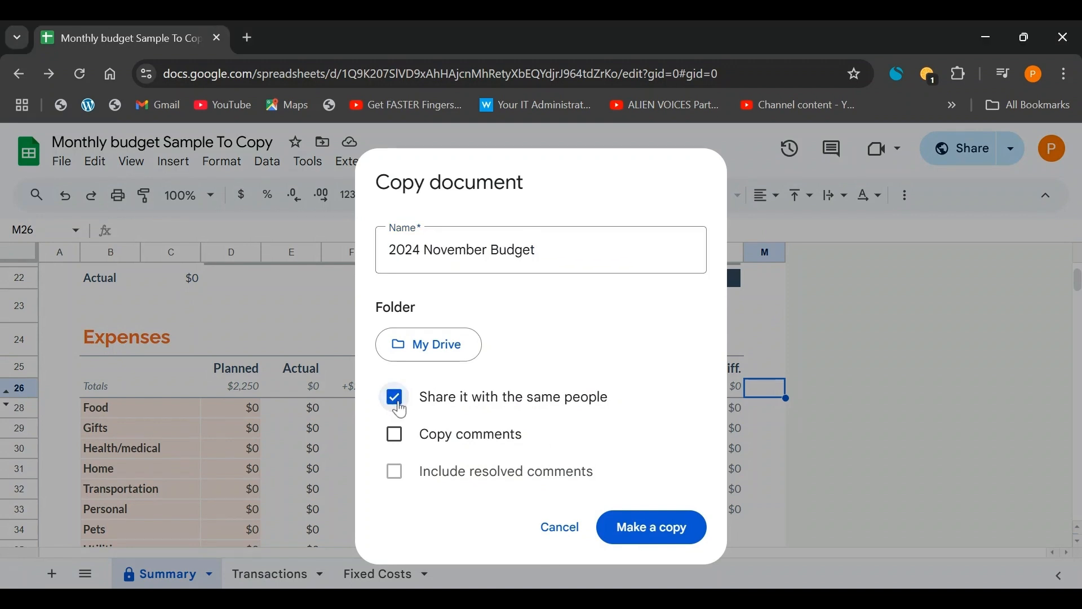
left_click(400, 408)
left_click(654, 532)
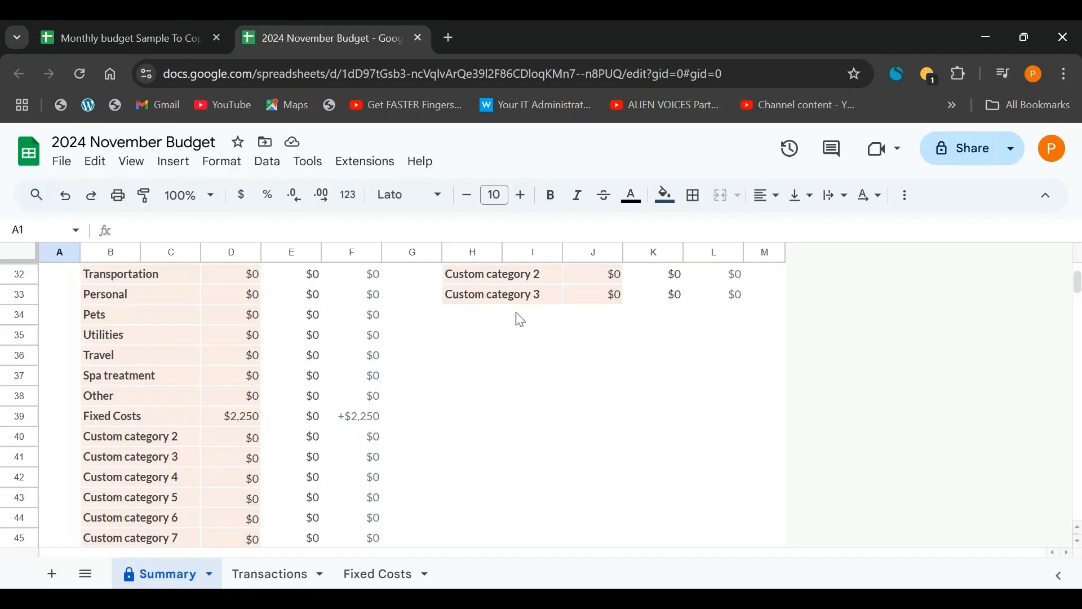
- Review the expense and income categories in the new copy, and compare them with the master's Summary sheet
scroll(454, 384, "down", 1)
scroll(374, 350, "up", 15)
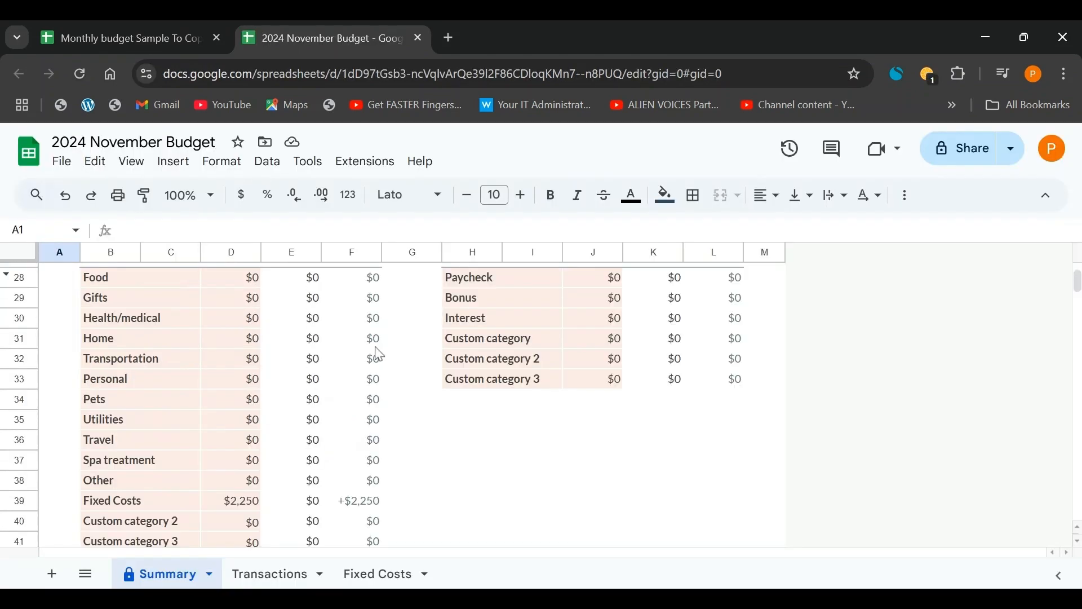
scroll(353, 364, "down", 12)
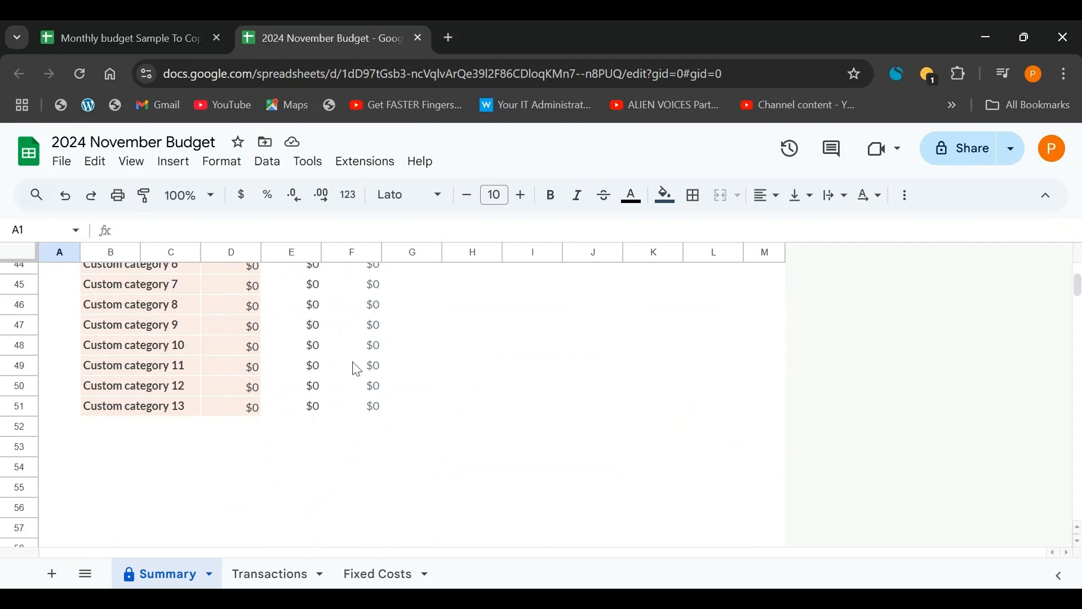
scroll(356, 369, "up", 3)
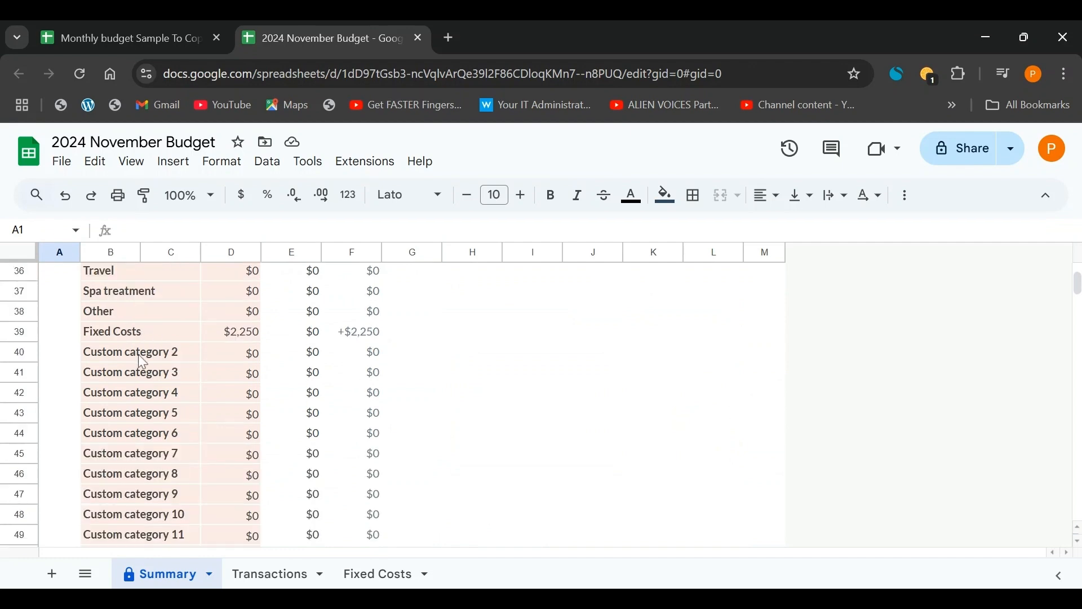
scroll(137, 352, "up", 5)
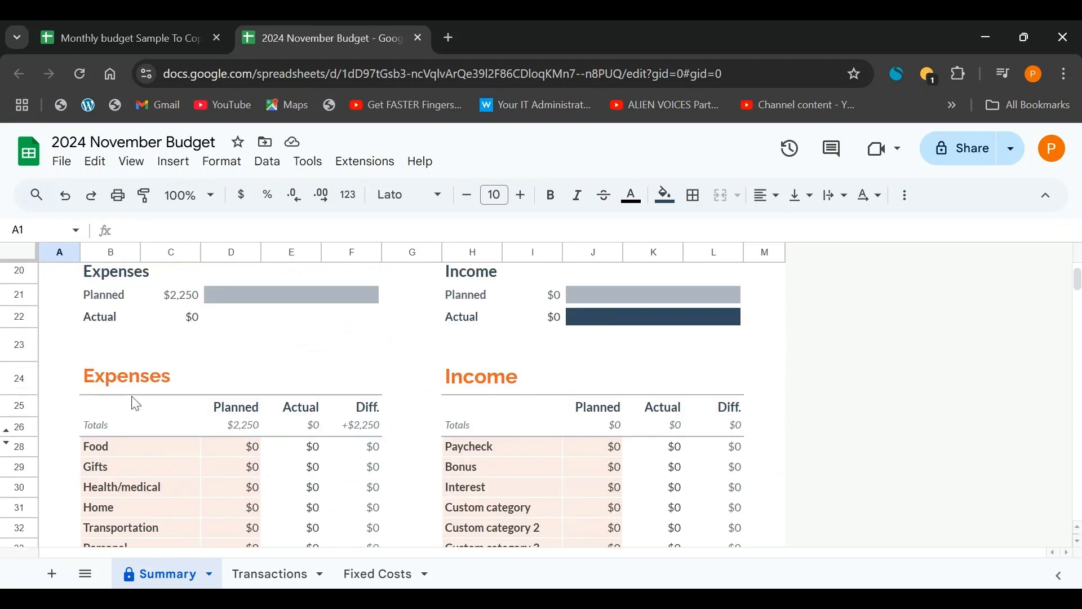
scroll(484, 430, "down", 4)
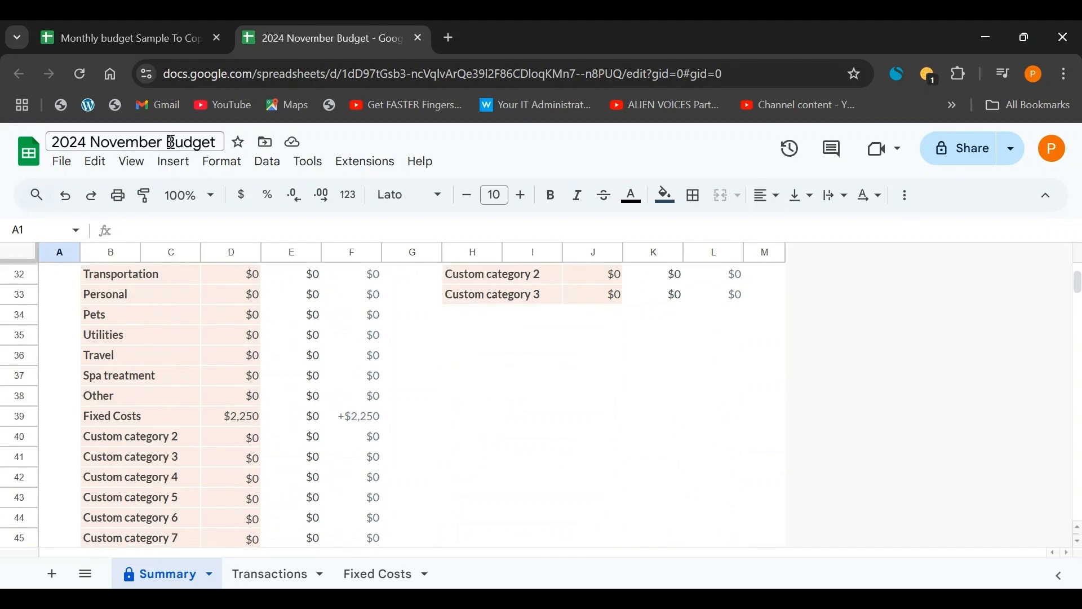
key("ctrl+Page_Up")
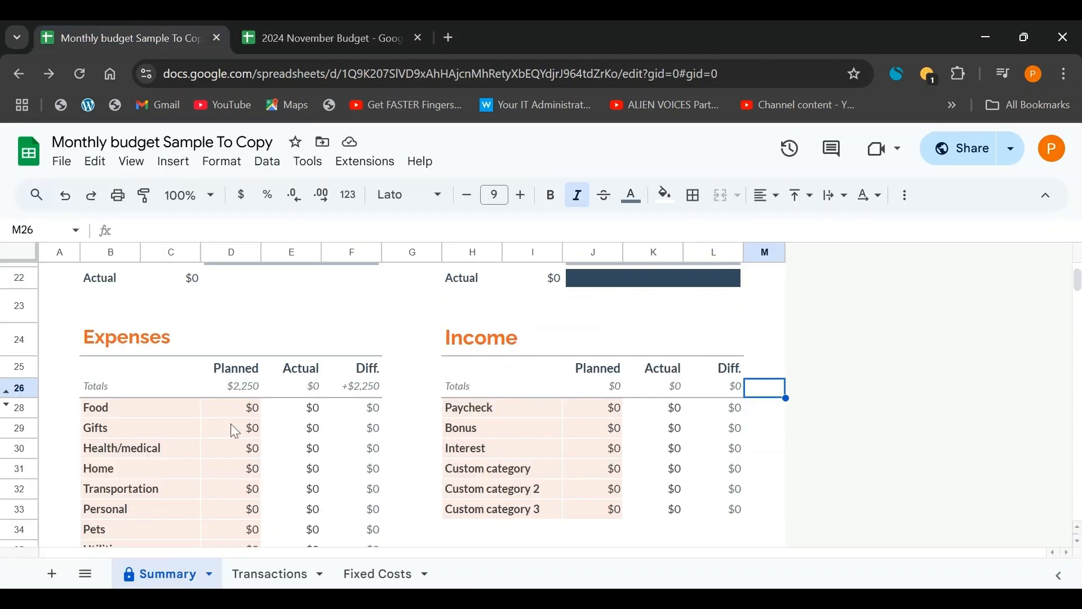
scroll(231, 424, "down", 2)
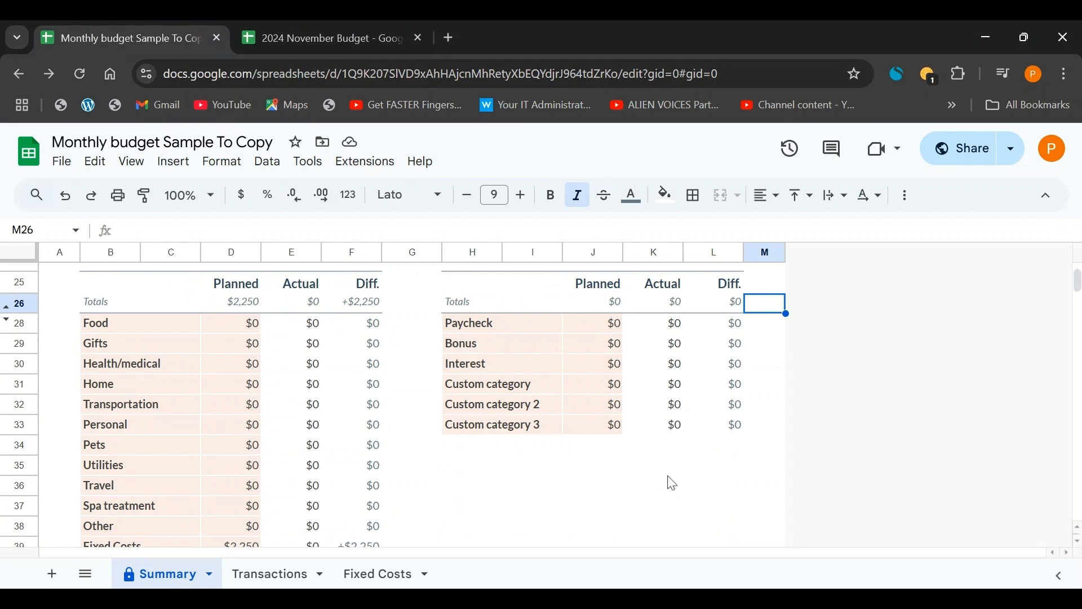
- In the 2024 November Budget copy, enter planned expenses of 300 for Food, 100 for Gifts and 200 for Health/medical
left_click(310, 27)
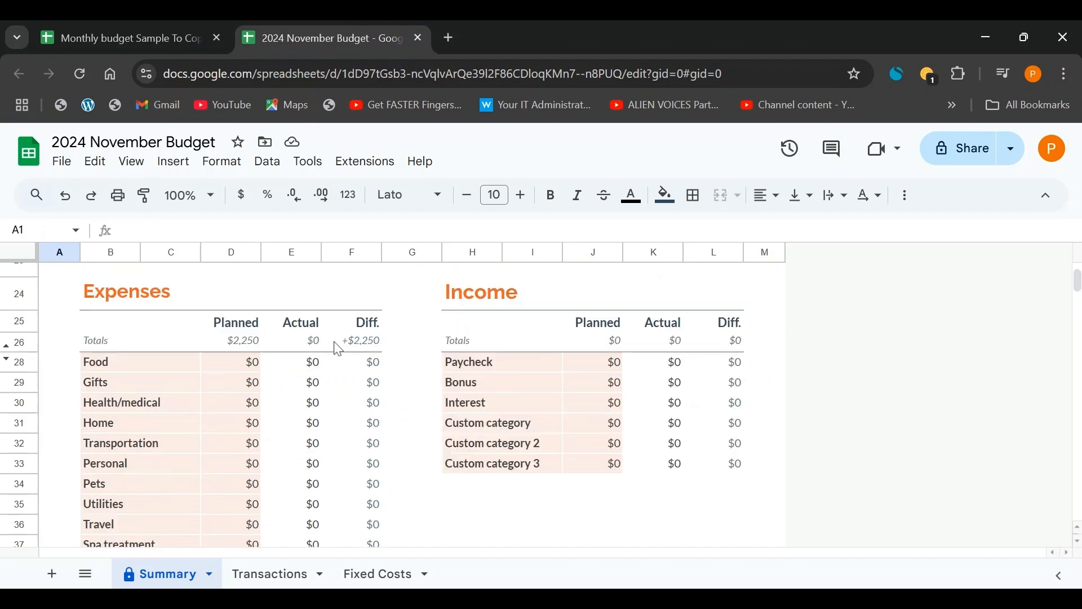
left_click(252, 373)
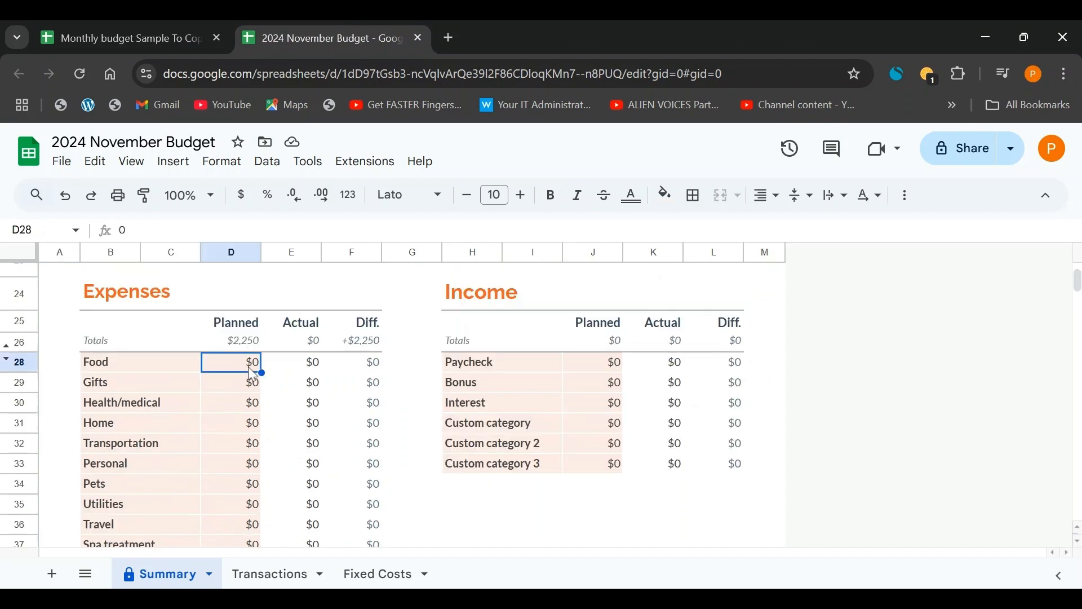
scroll(256, 373, "down", 2)
type("300")
key("Return")
type("100")
key("Return")
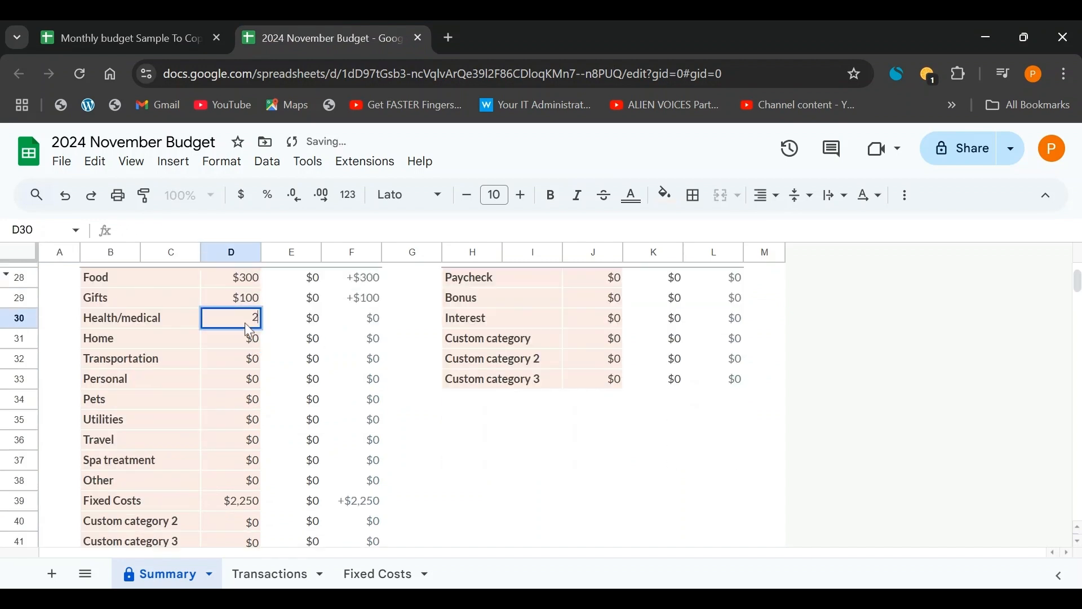
type("200")
key("Return")
- Enter planned expenses of 700 for Home, 100 for Transportation, 200 for Personal, 150 for Pets and 100 for Utilities
type("700")
key("Return")
type("100")
key("Return")
type("200")
key("Return")
type("150 ")
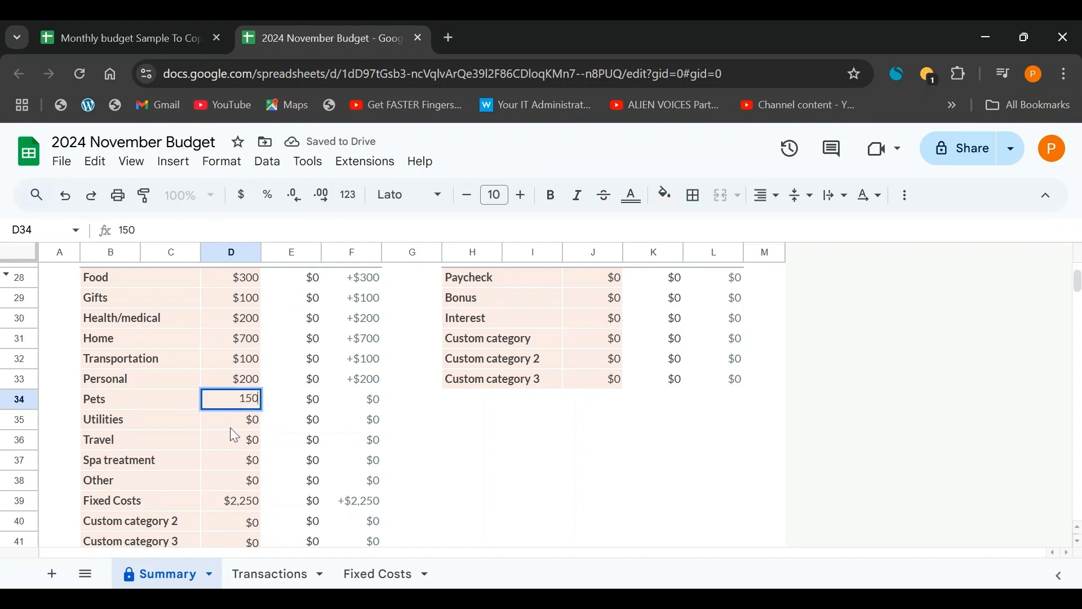
type("100")
key("Return")
- Enter planned expenses of 1000 for Travel, 500 for Spa treatment and 300 for Other
scroll(243, 406, "down", 2)
type("1000")
key("Return")
type("500")
key("Return")
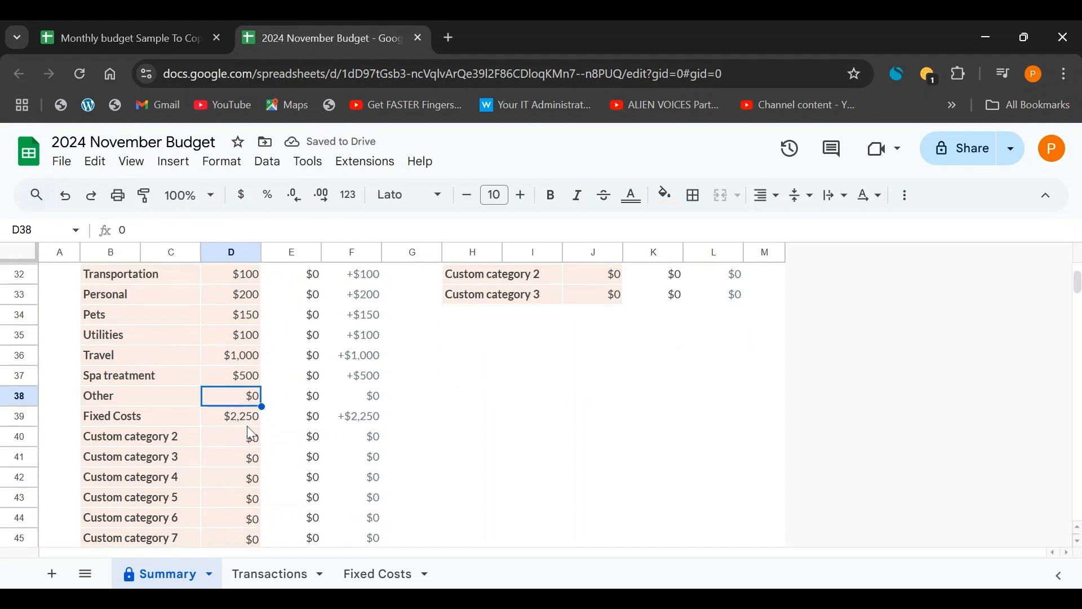
type("300")
- Enter planned income of $5,000 for Paycheck, $1,000 for Bonus and $1,500 for Interest
scroll(586, 367, "up", 3)
left_click(587, 363)
type("5000")
key("Return")
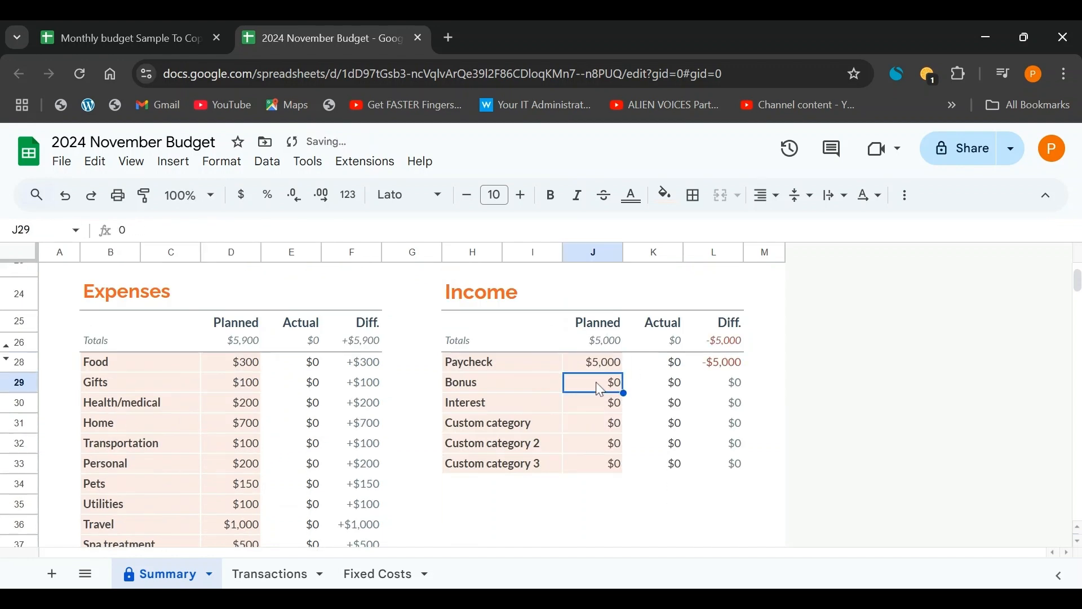
type("1,000")
left_click(612, 418)
left_click(609, 410)
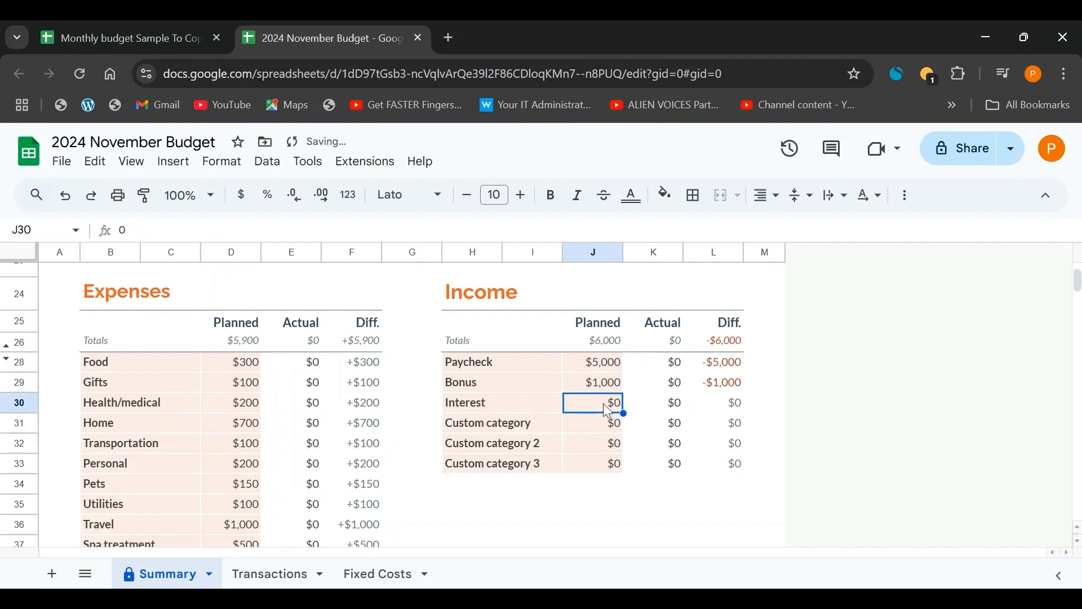
type("15000")
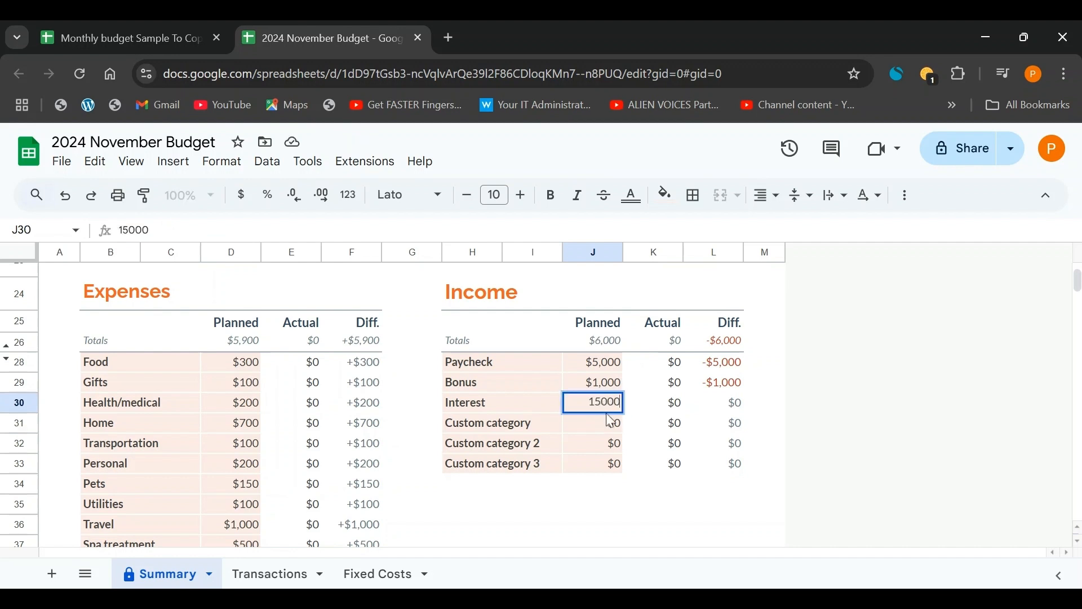
key("Return")
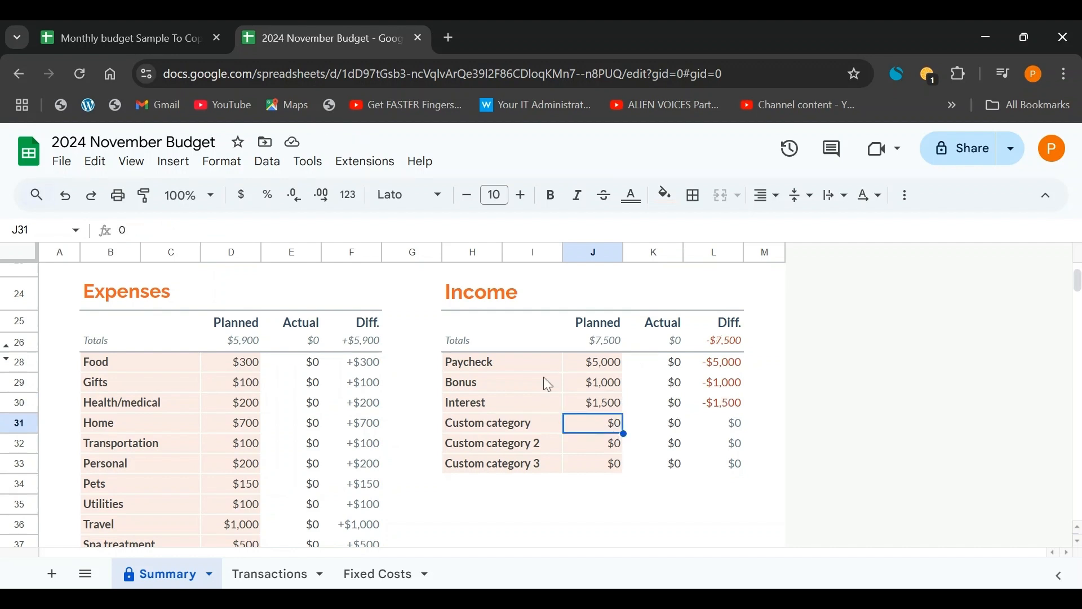
- In the Transactions sheet's Expenses table, enter a first transaction dated 1/11/2024 with an amount of 2250
scroll(543, 376, "down", 4)
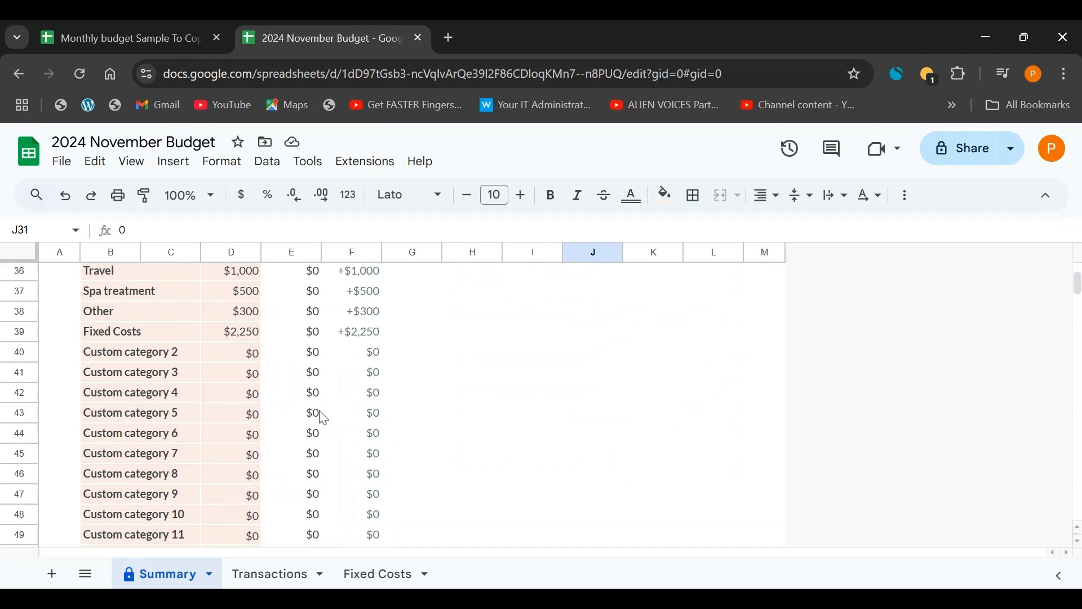
left_click(290, 573)
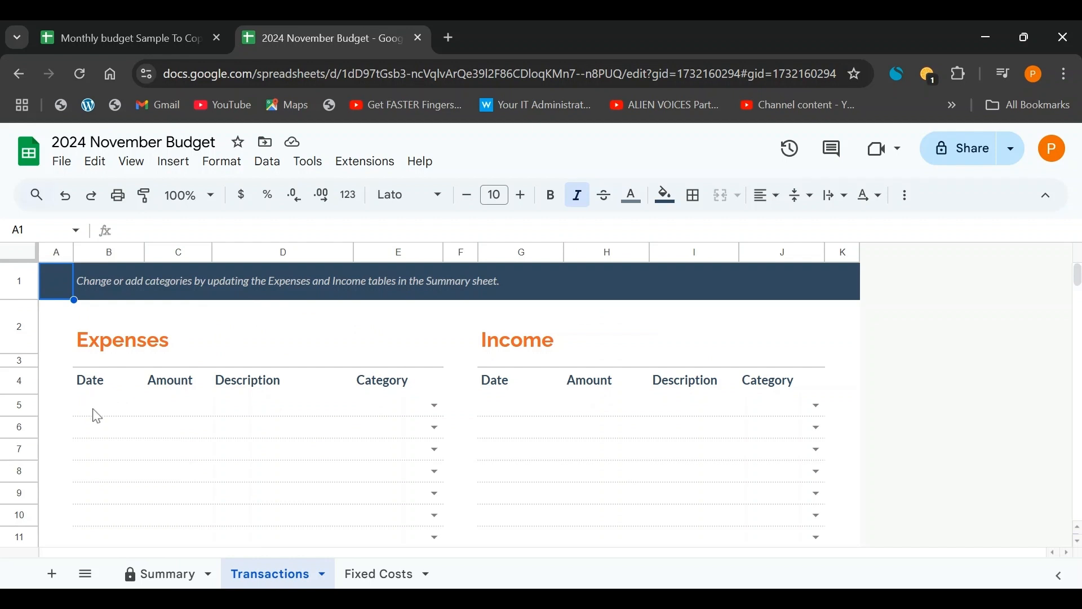
left_click(97, 415)
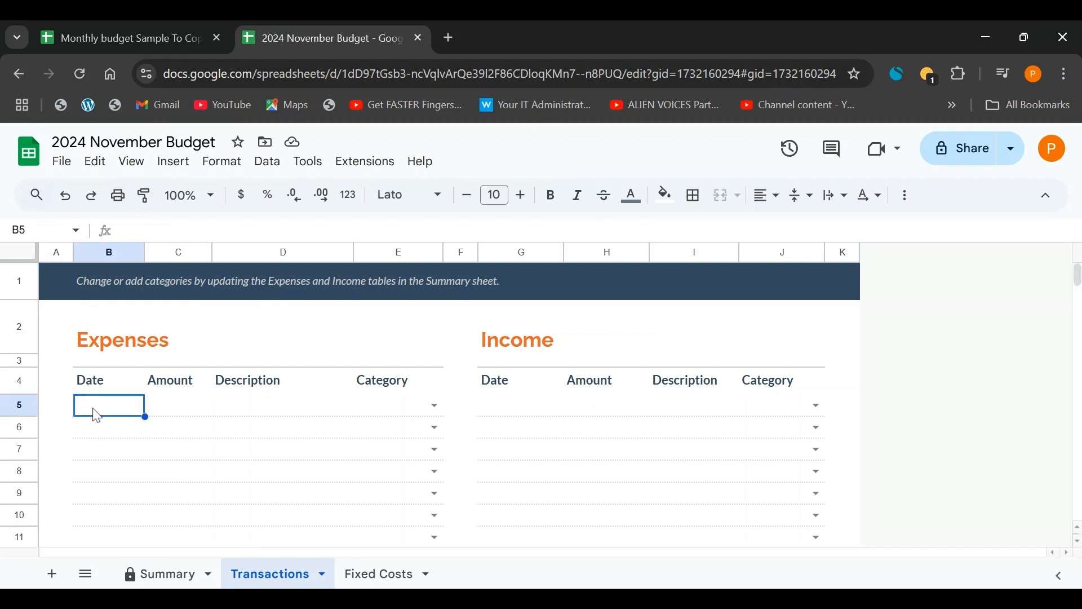
type("1/11/2024")
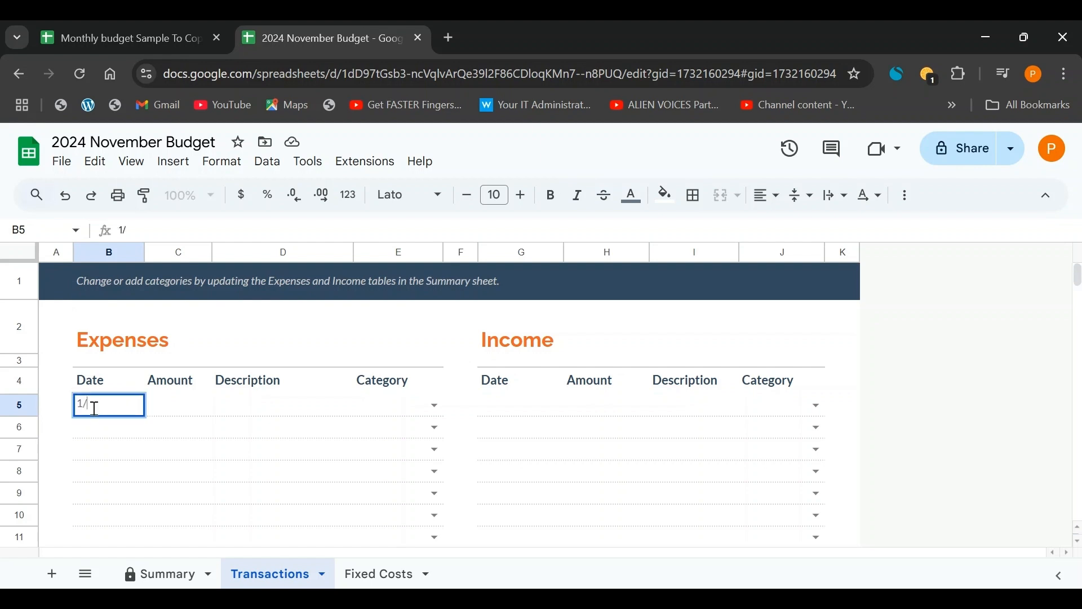
left_click(170, 393)
left_click(182, 407)
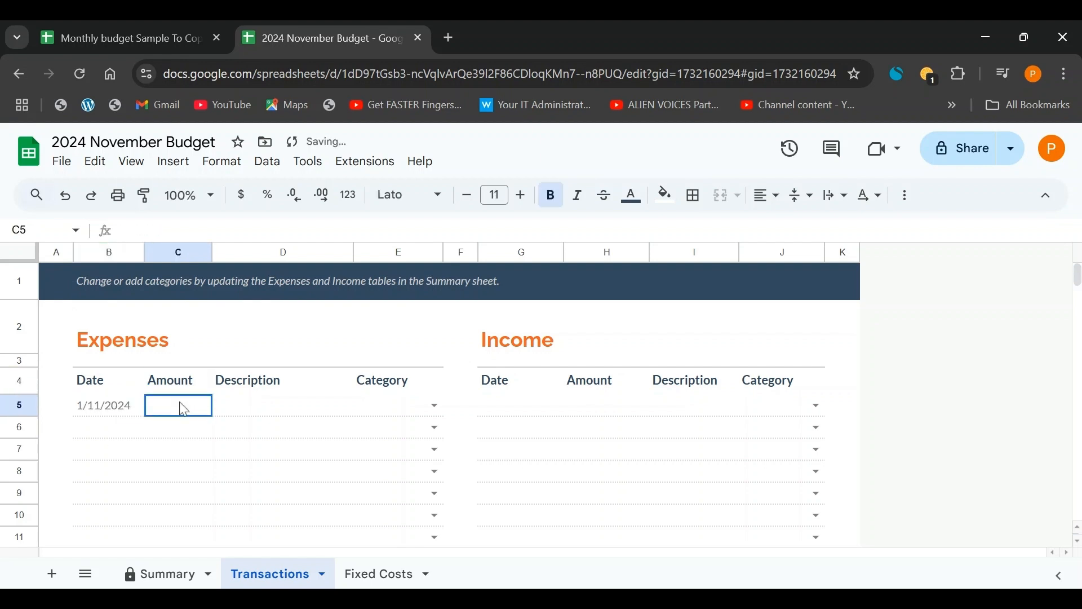
type("2250")
key("Tab")
- Set the category of the first expense transaction to Fixed Costs
left_click(435, 404)
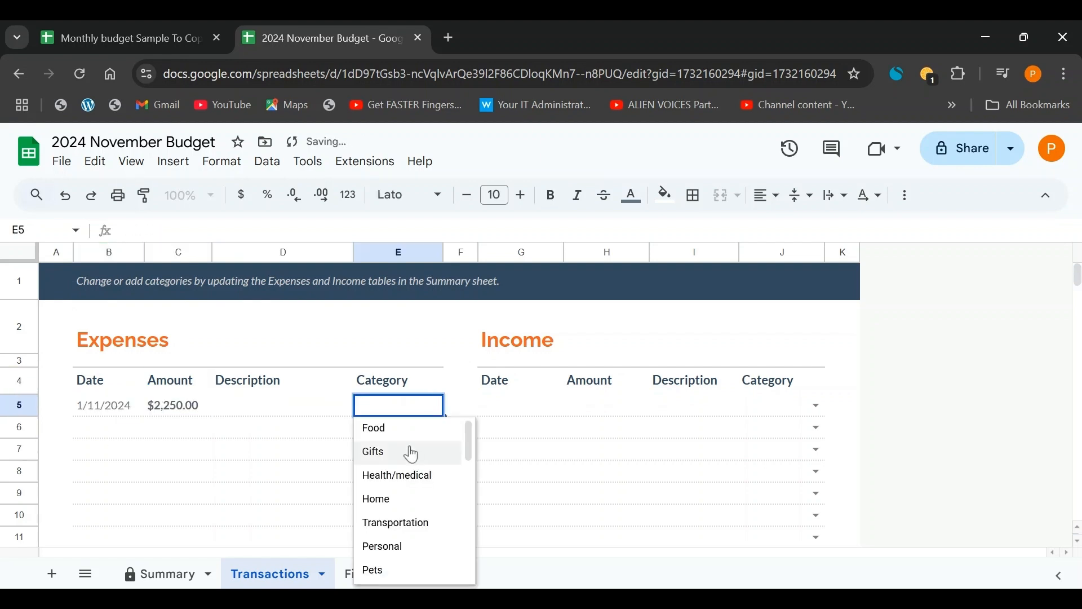
scroll(408, 450, "down", 5)
scroll(411, 450, "up", 2)
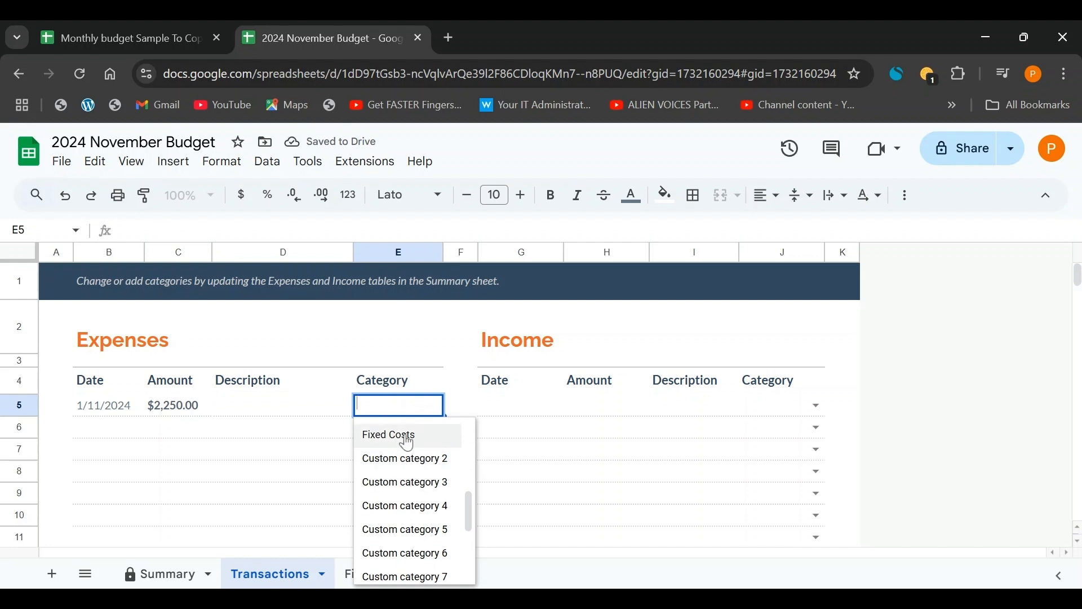
left_click(403, 435)
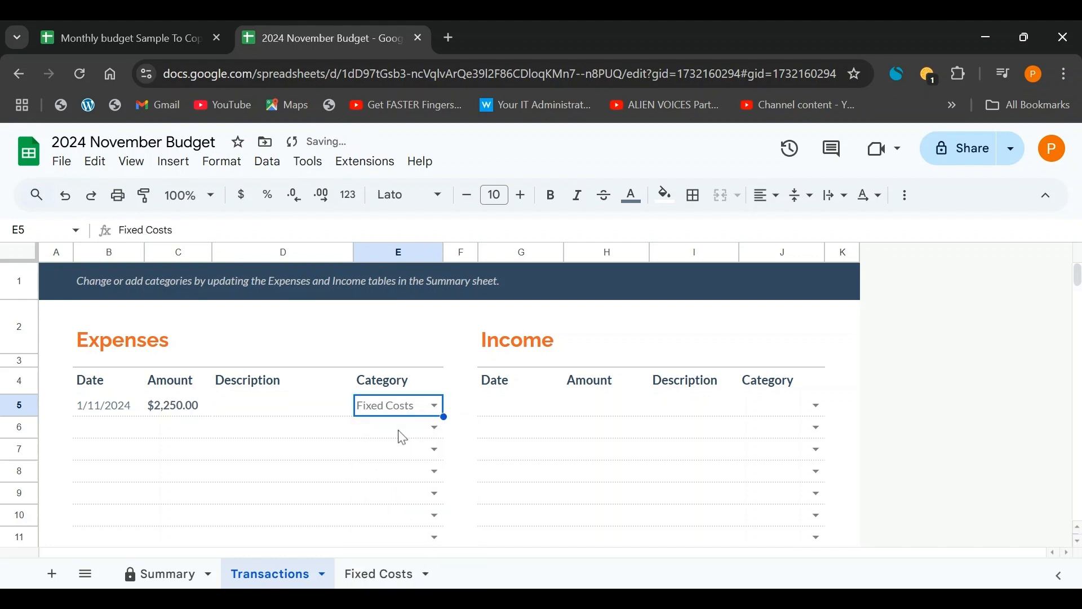
left_click(274, 407)
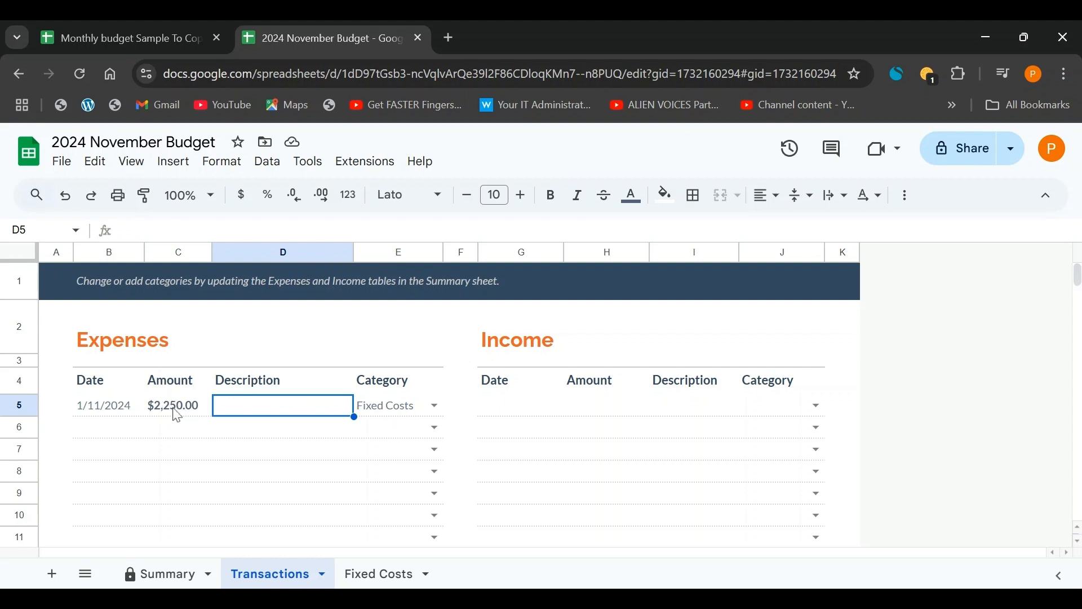
- Examine the Summary sheet's planned, actual and difference amounts for expenses and income, including the Fixed Costs row
left_click(174, 570)
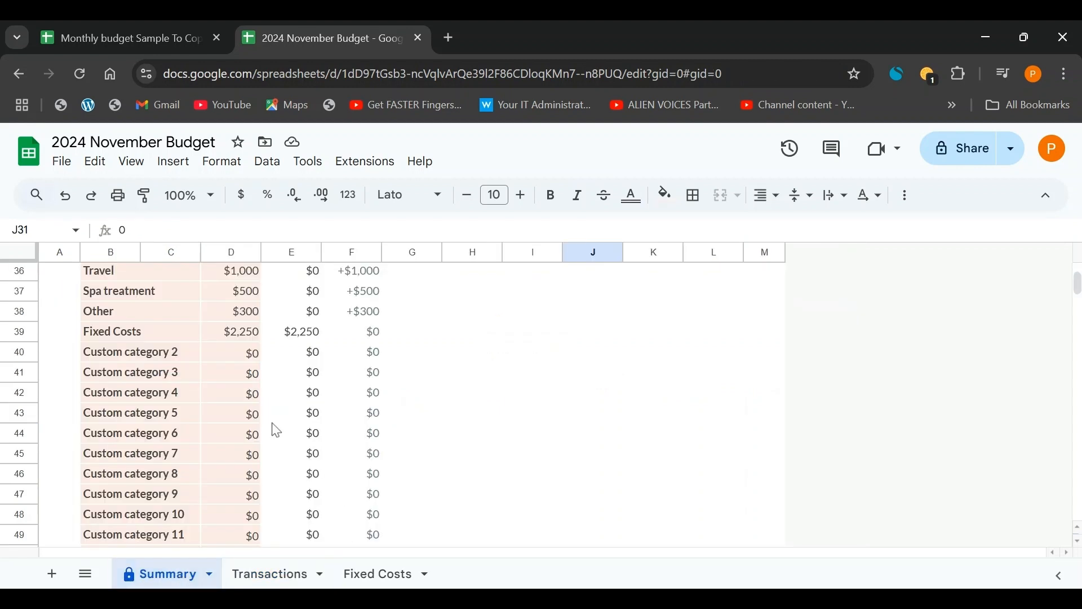
scroll(271, 427, "up", 5)
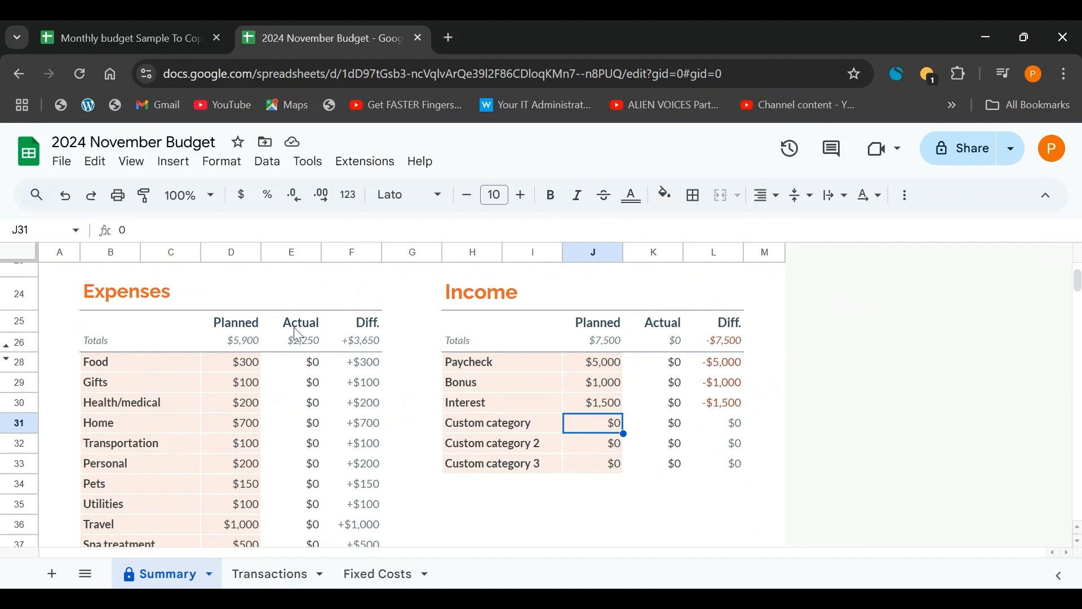
scroll(293, 376, "down", 3)
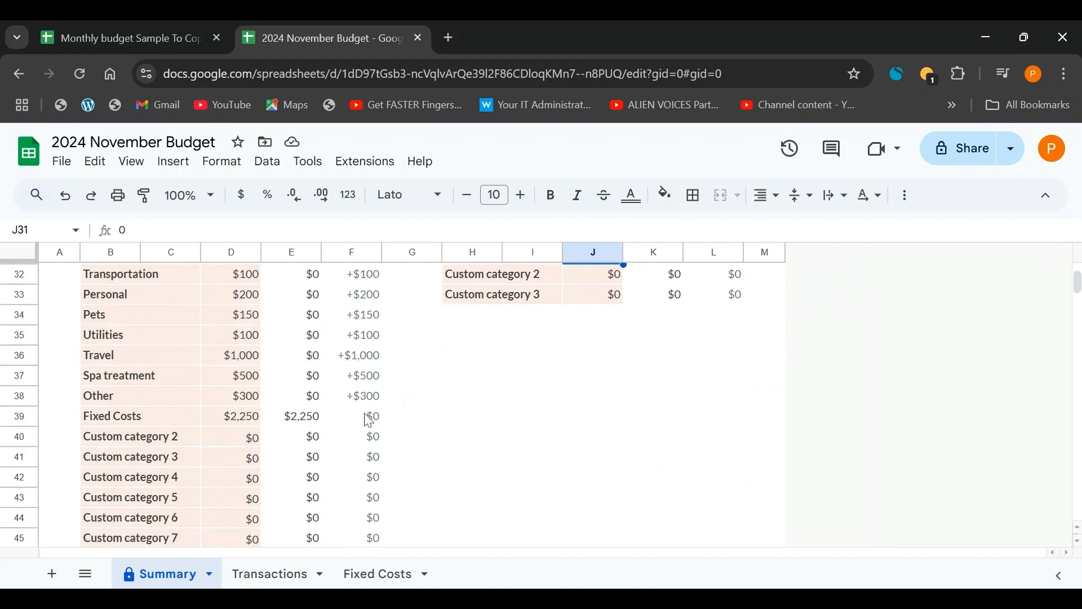
scroll(364, 423, "up", 3)
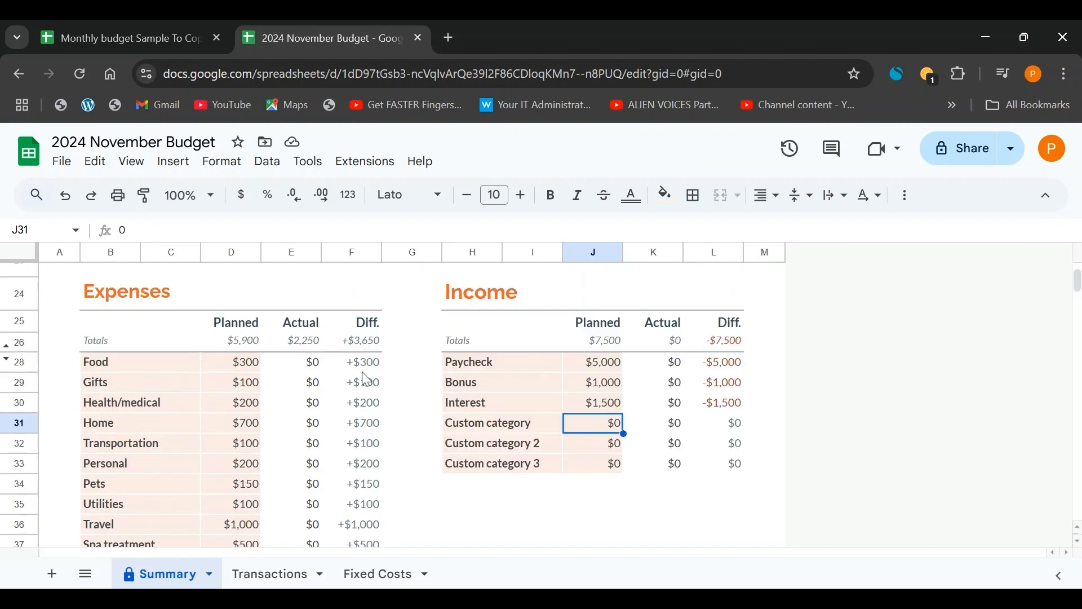
scroll(372, 337, "down", 3)
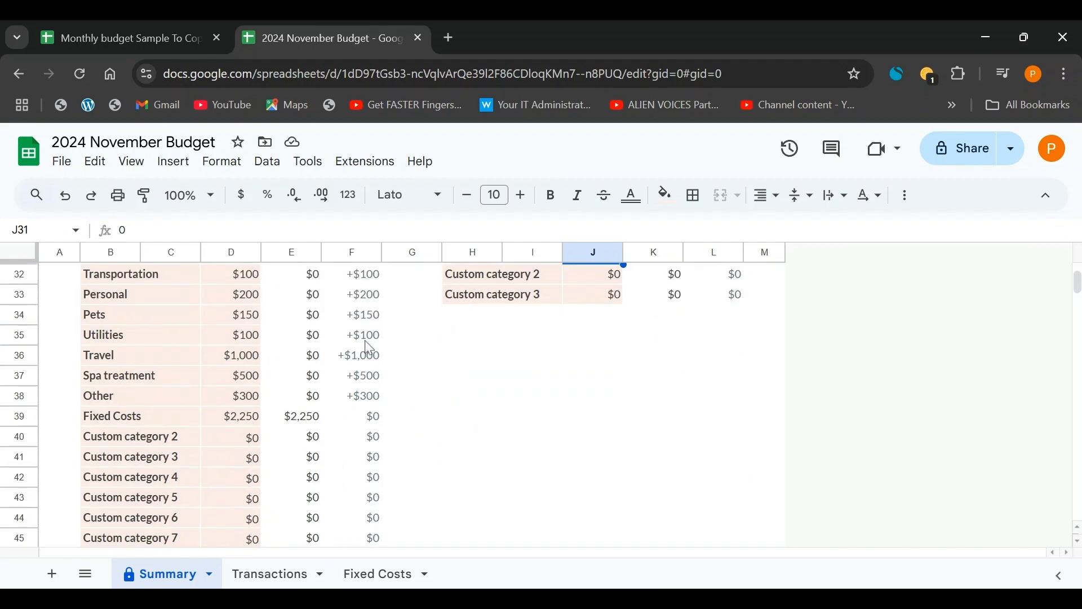
scroll(346, 357, "up", 3)
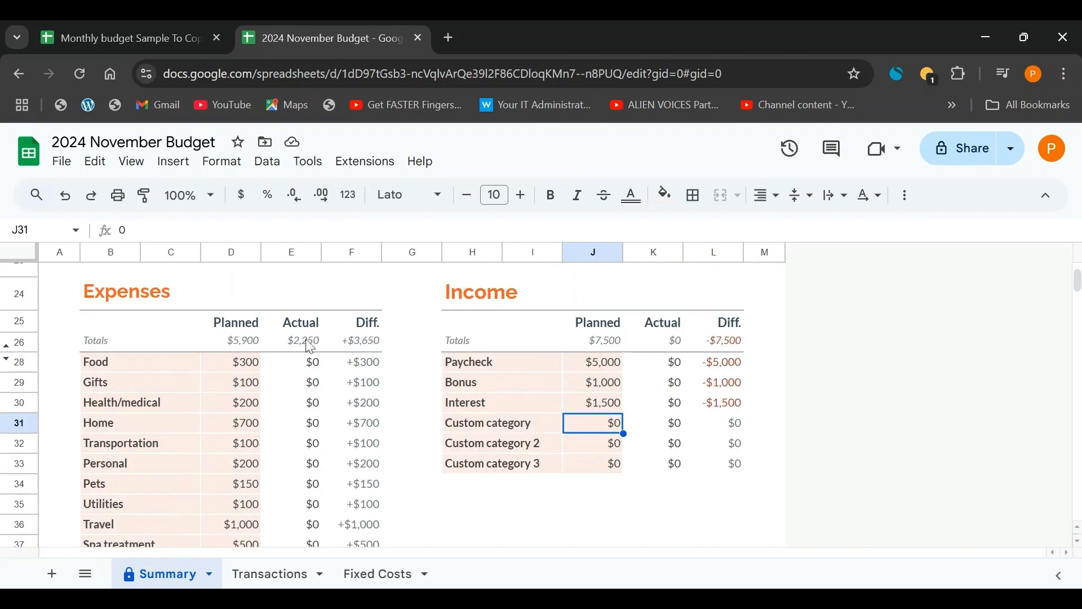
scroll(313, 350, "down", 3)
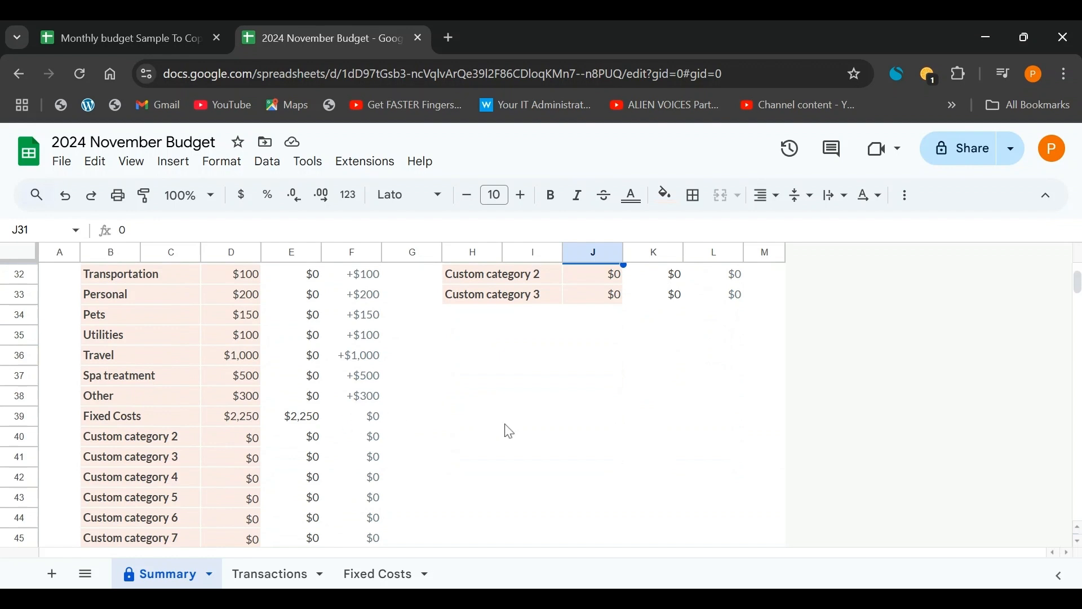
scroll(370, 414, "down", 2)
scroll(389, 420, "up", 3)
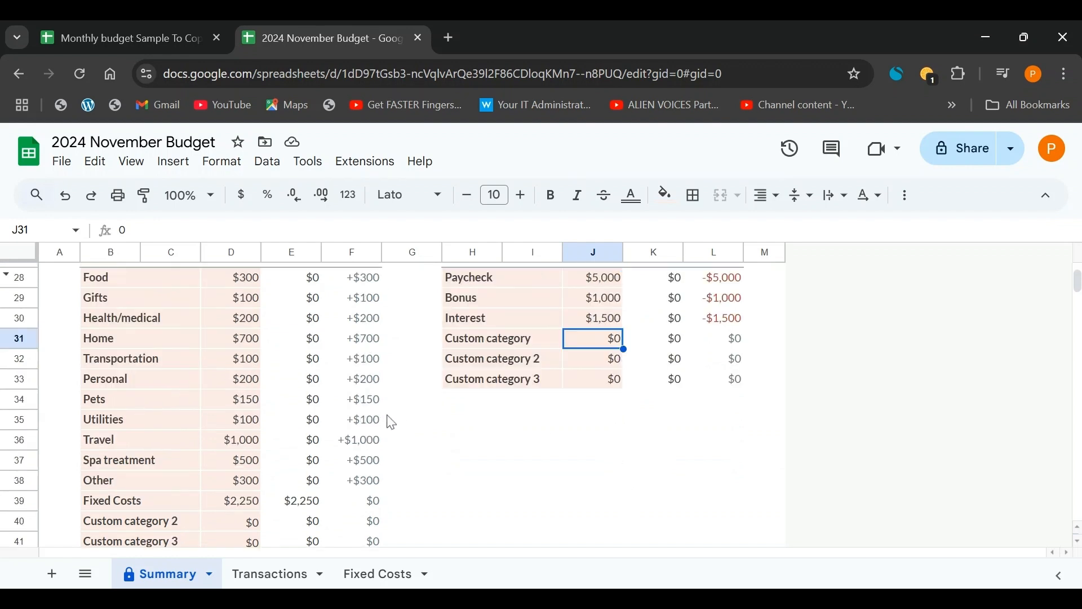
scroll(390, 426, "up", 2)
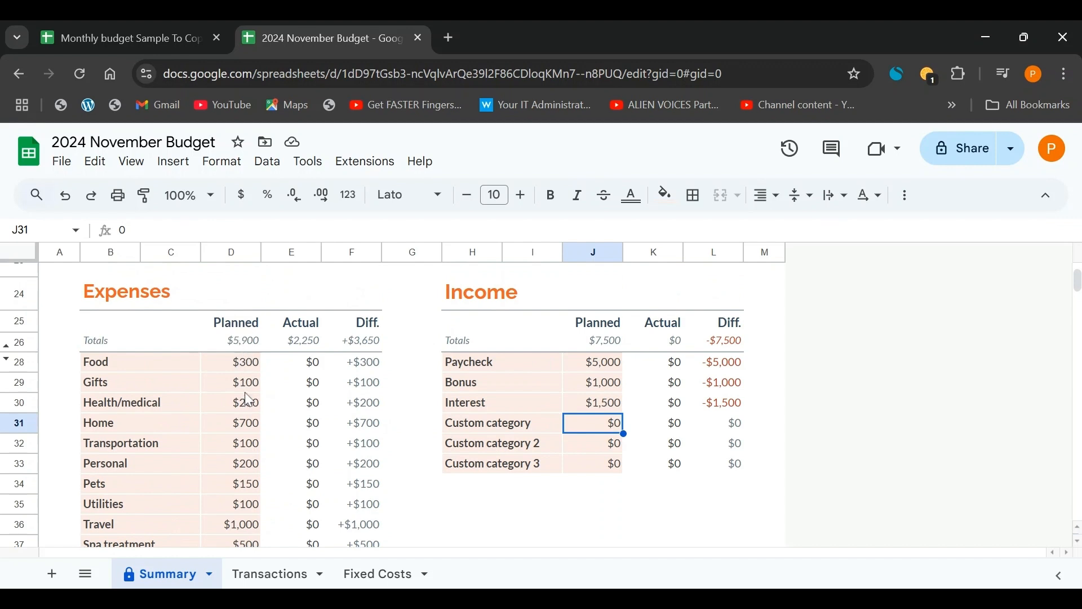
scroll(248, 399, "down", 2)
scroll(400, 381, "up", 4)
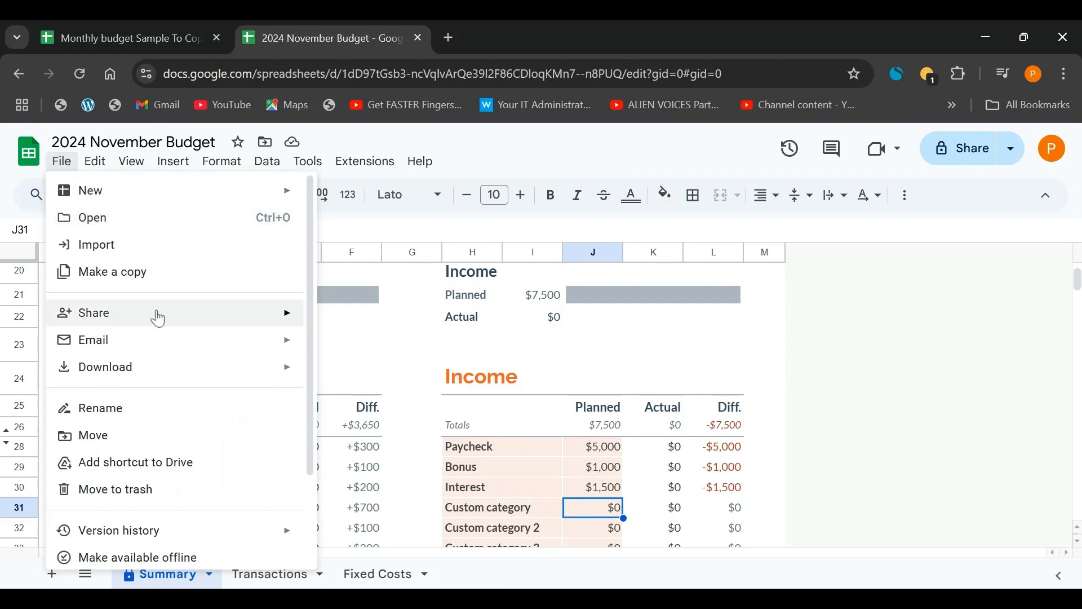
- Share the 2024 November Budget with anyone with the link, giving them the Editor role
mouse_move(155, 313)
left_click(346, 316)
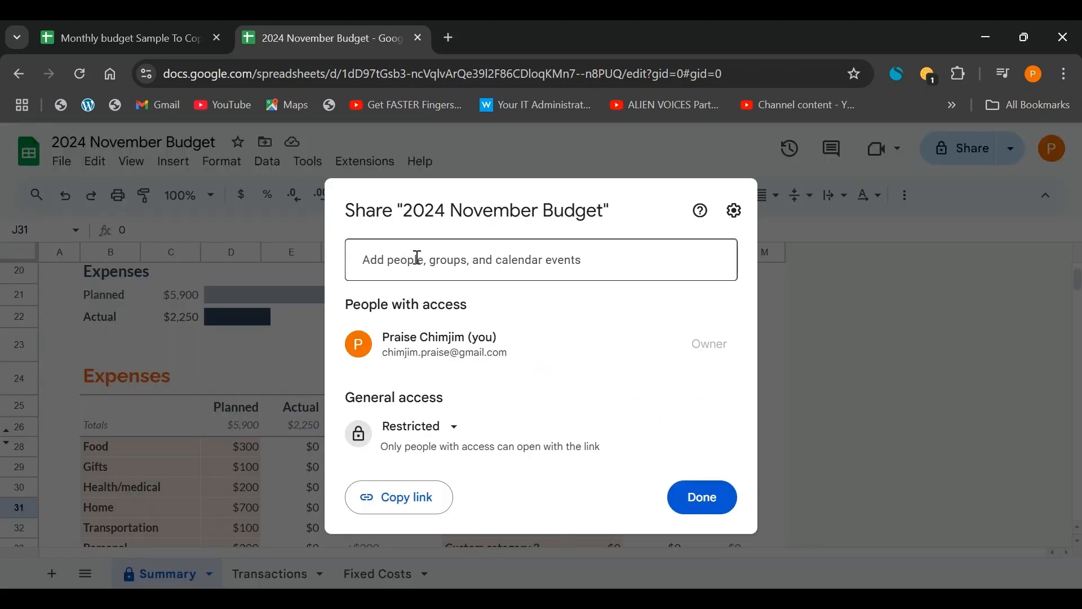
left_click(453, 429)
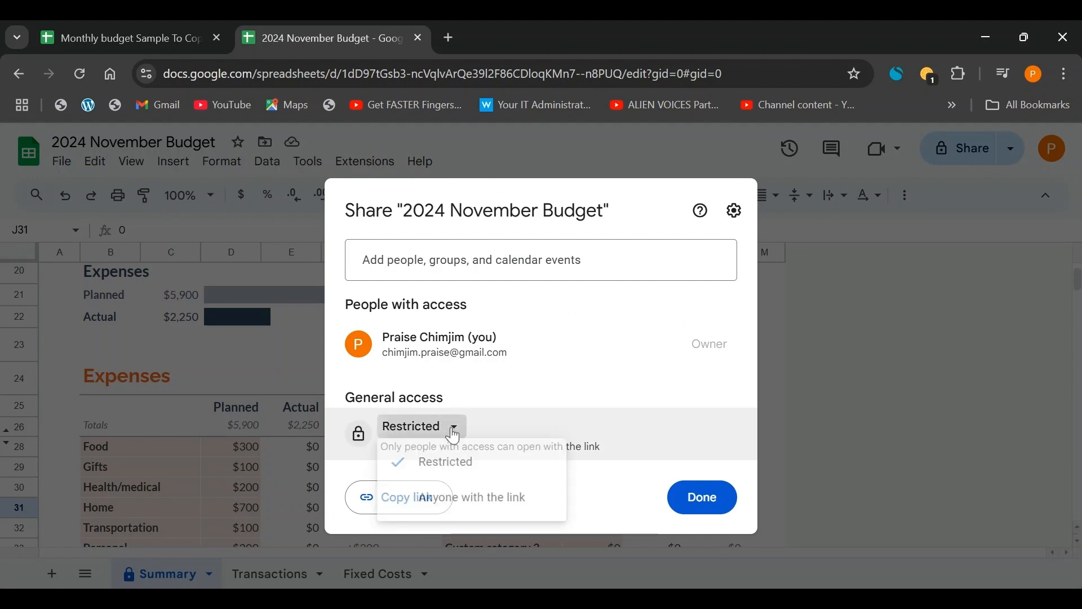
left_click(473, 501)
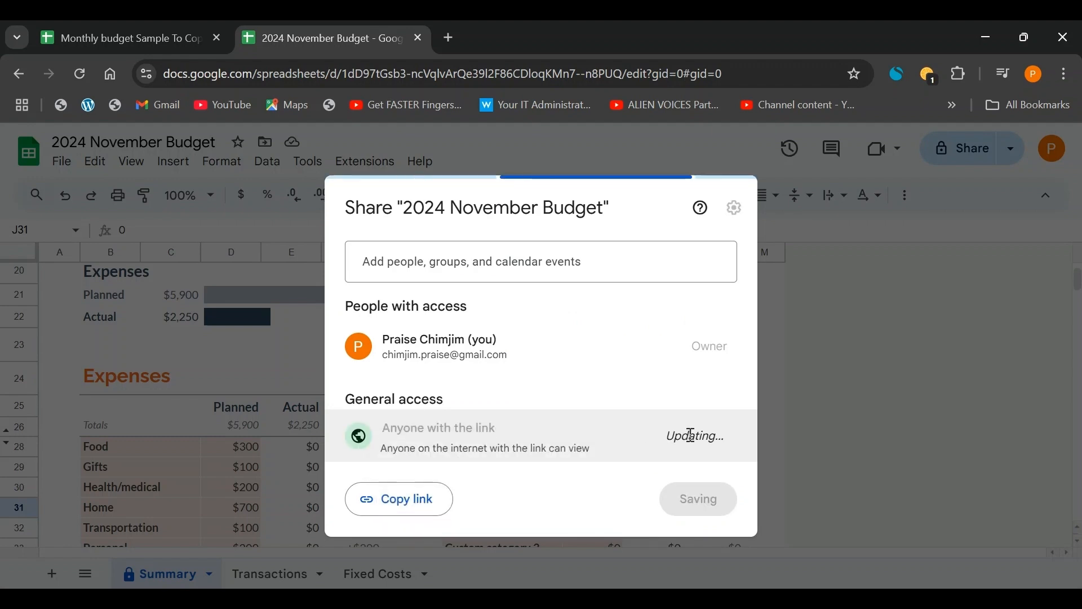
left_click(712, 440)
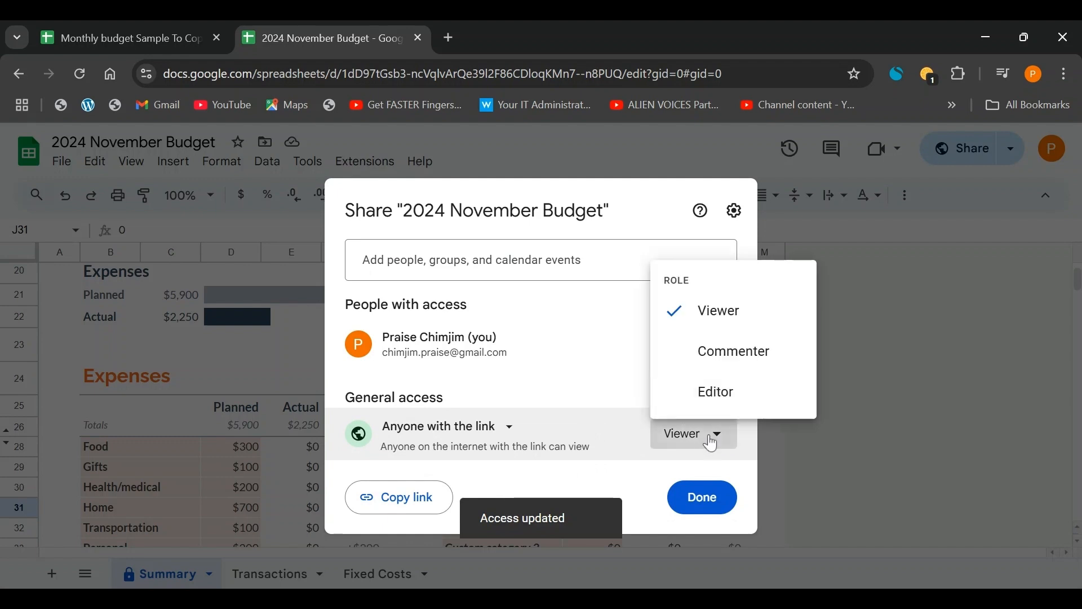
left_click(715, 393)
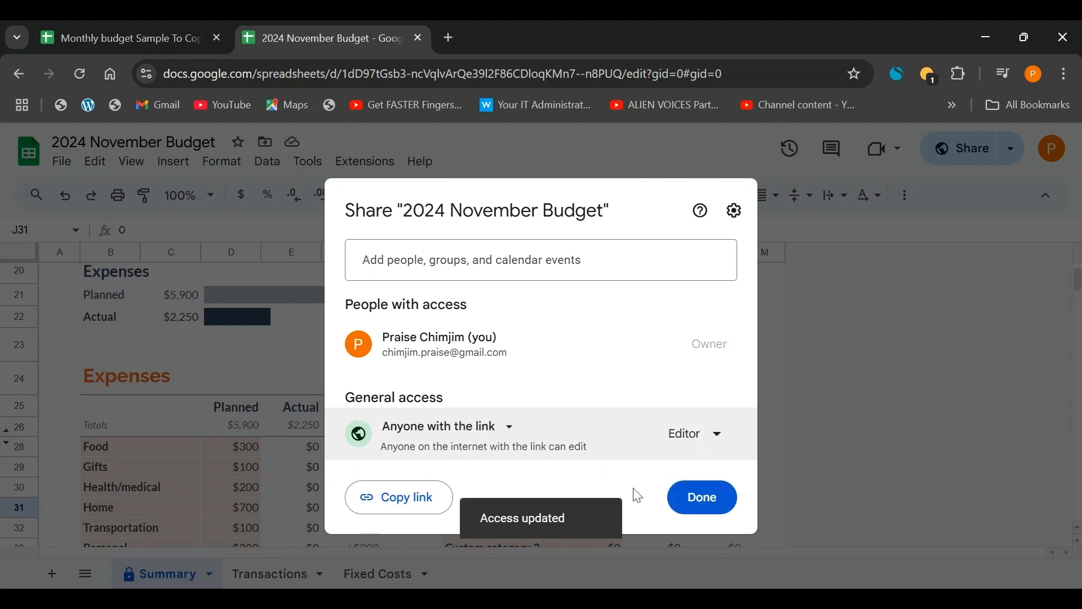
left_click(691, 504)
scroll(484, 383, "up", 5)
scroll(497, 394, "down", 2)
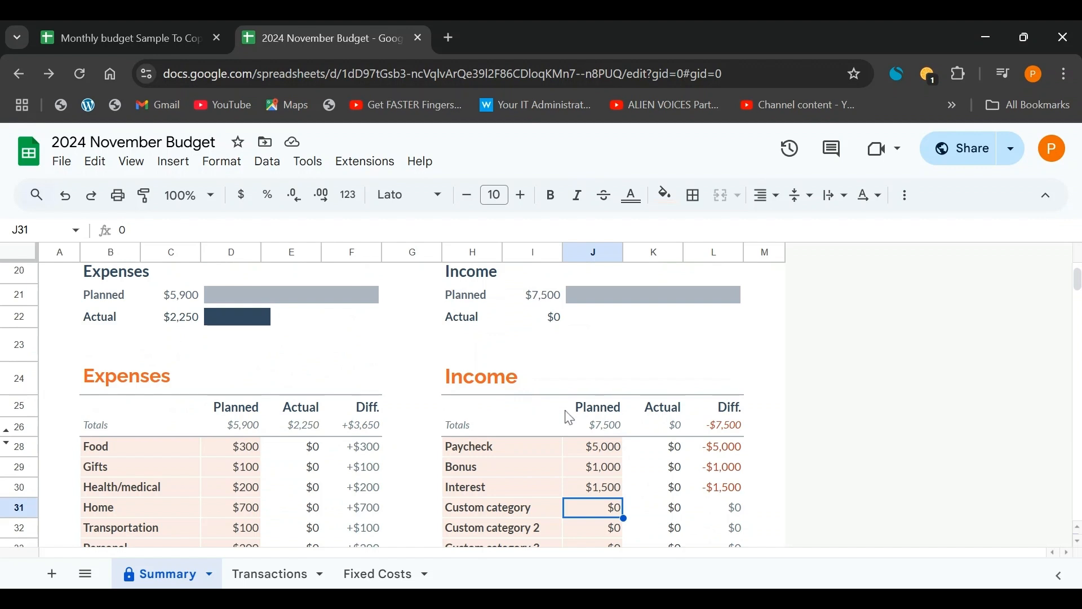
scroll(686, 488, "up", 2)
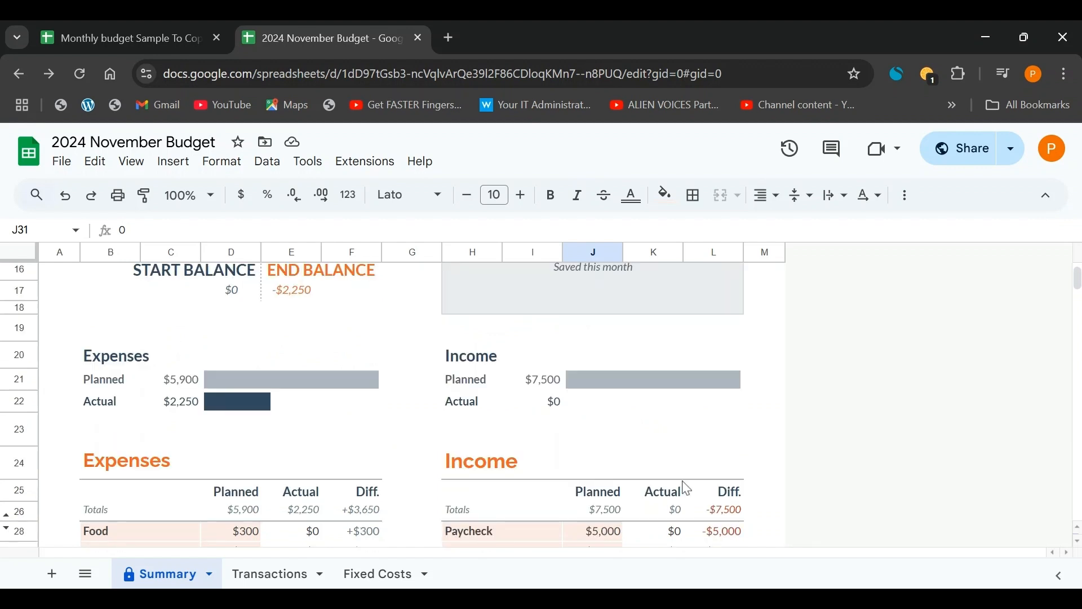